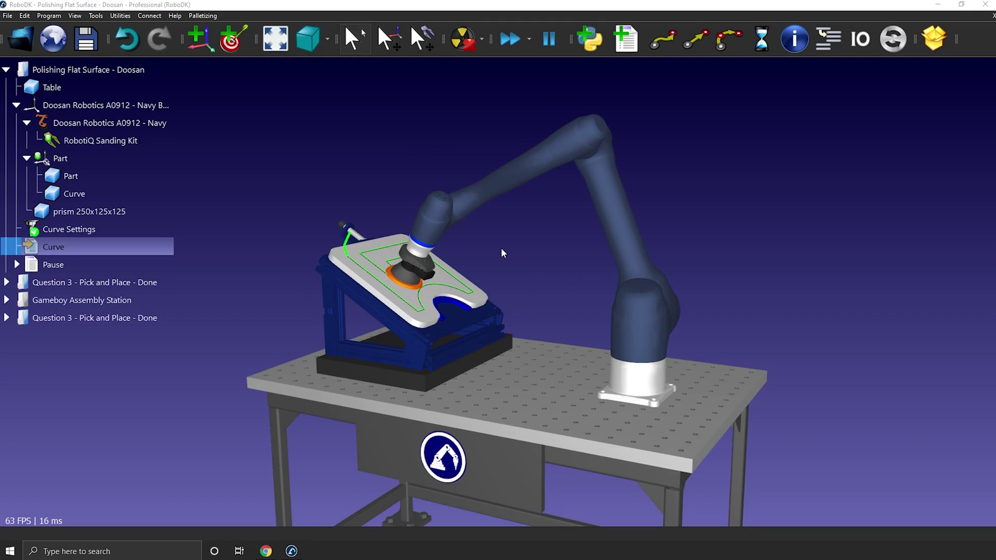
Zoom in on the sanding tool over the part as the Curve polishing run stops.
{"action": "scroll", "coordinate": [578, 238], "scroll_direction": "up", "scroll_amount": 3}
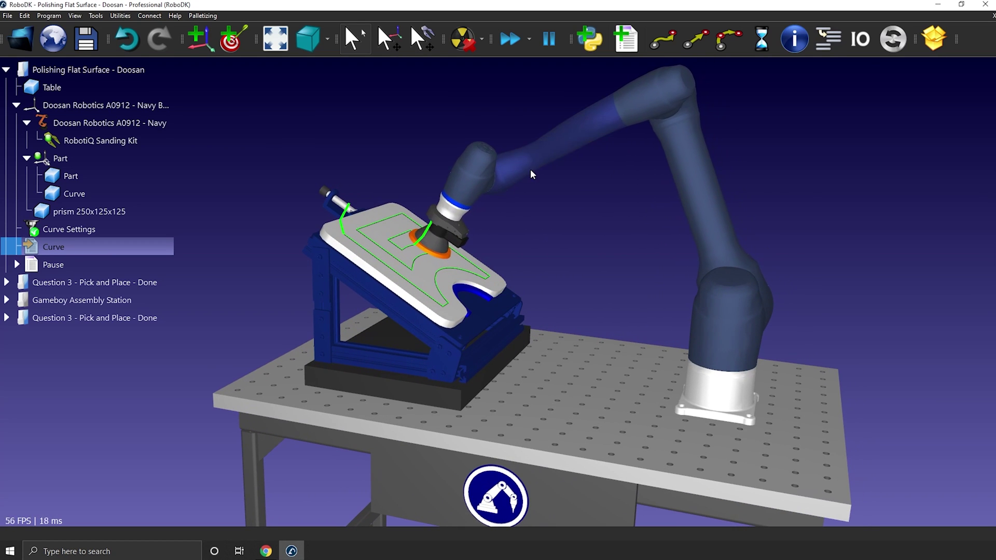
{"action": "scroll", "coordinate": [407, 235], "scroll_direction": "up", "scroll_amount": 1}
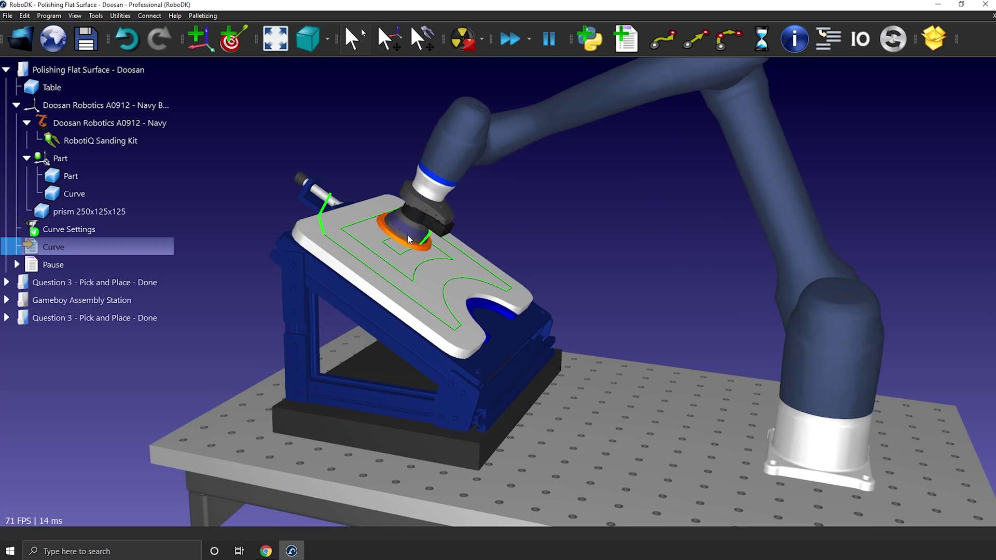
{"action": "scroll", "coordinate": [484, 223], "scroll_direction": "up", "scroll_amount": 1}
{"action": "scroll", "coordinate": [540, 180], "scroll_direction": "up", "scroll_amount": 4}
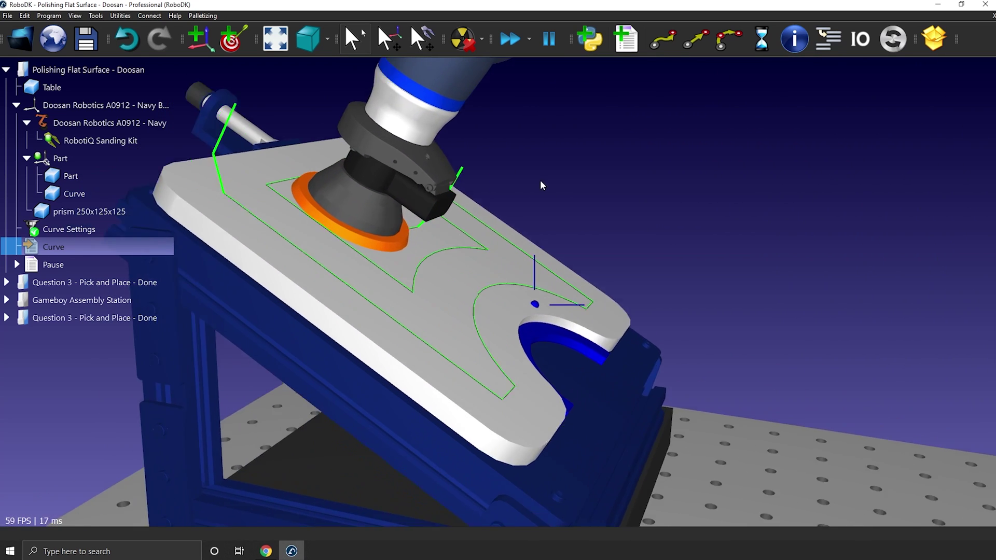
{"action": "scroll", "coordinate": [472, 317], "scroll_direction": "down", "scroll_amount": 3}
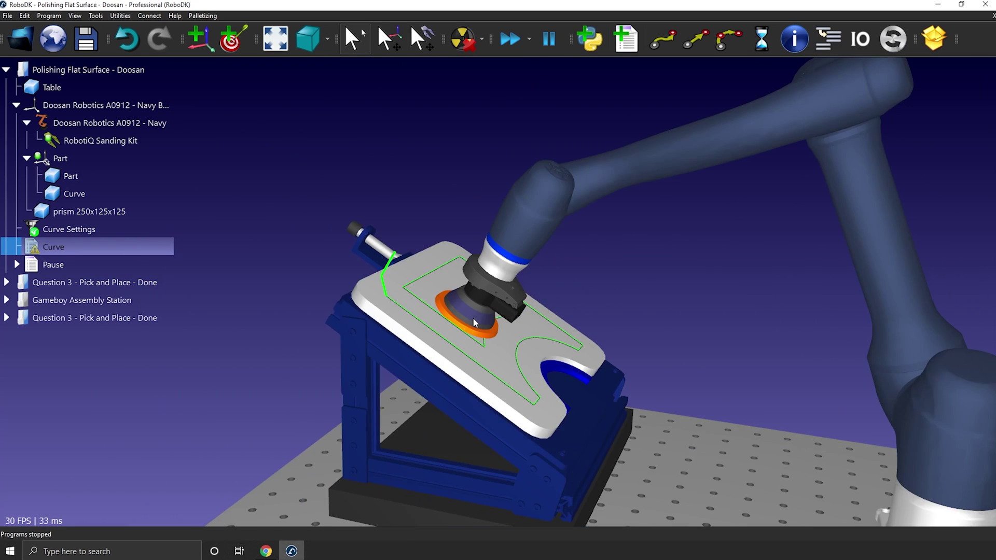
{"action": "scroll", "coordinate": [472, 318], "scroll_direction": "up", "scroll_amount": 3}
{"action": "scroll", "coordinate": [478, 295], "scroll_direction": "down", "scroll_amount": 4}
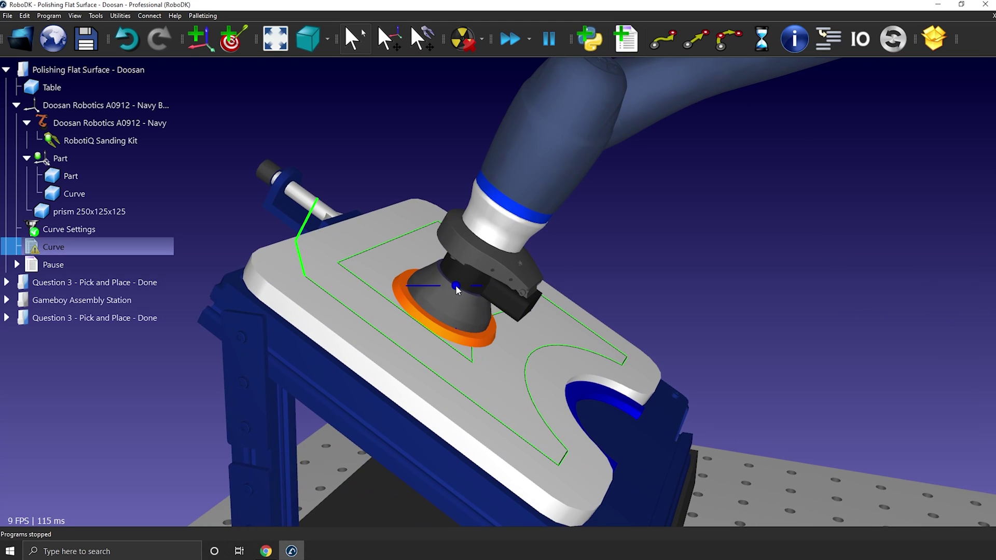
Home the Doosan robot to 180, 0, -90, 0, -90, 0 and zoom out to the station.
{"action": "double_click", "coordinate": [643, 132]}
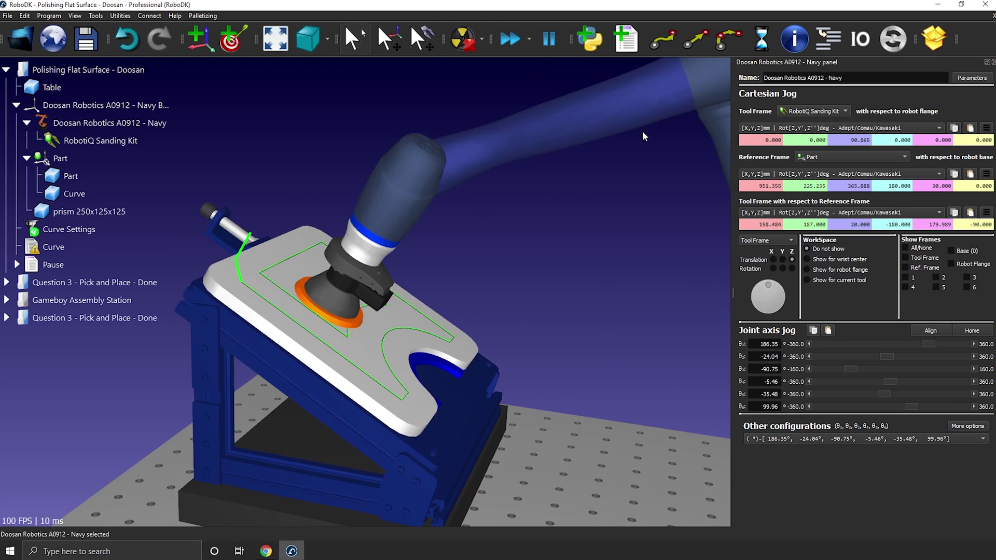
{"action": "scroll", "coordinate": [559, 214], "scroll_direction": "down", "scroll_amount": 2}
{"action": "scroll", "coordinate": [559, 214], "scroll_direction": "down", "scroll_amount": 2}
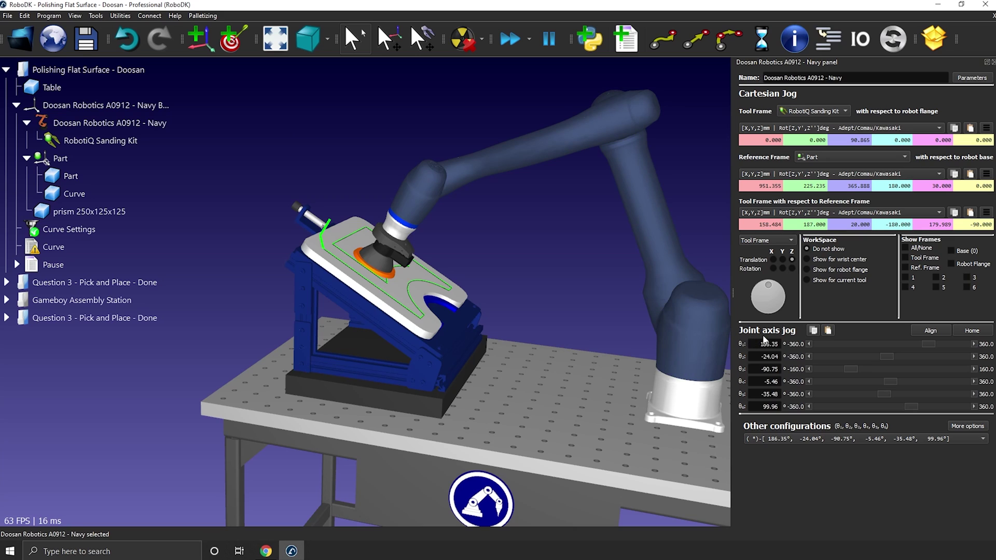
{"action": "left_click", "coordinate": [976, 333]}
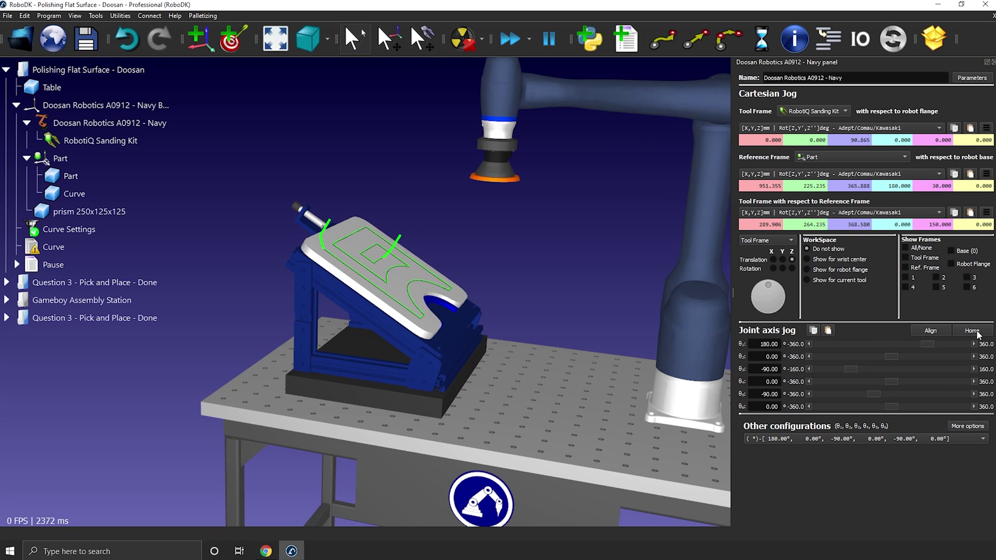
{"action": "left_click", "coordinate": [993, 62]}
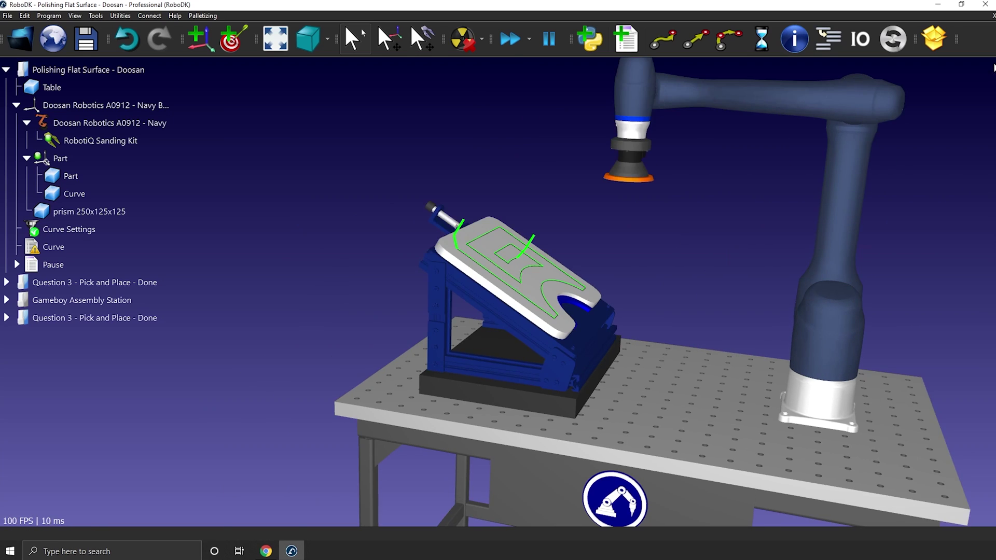
{"action": "right_click_drag", "start_coordinate": [646, 214], "coordinate": [493, 230]}
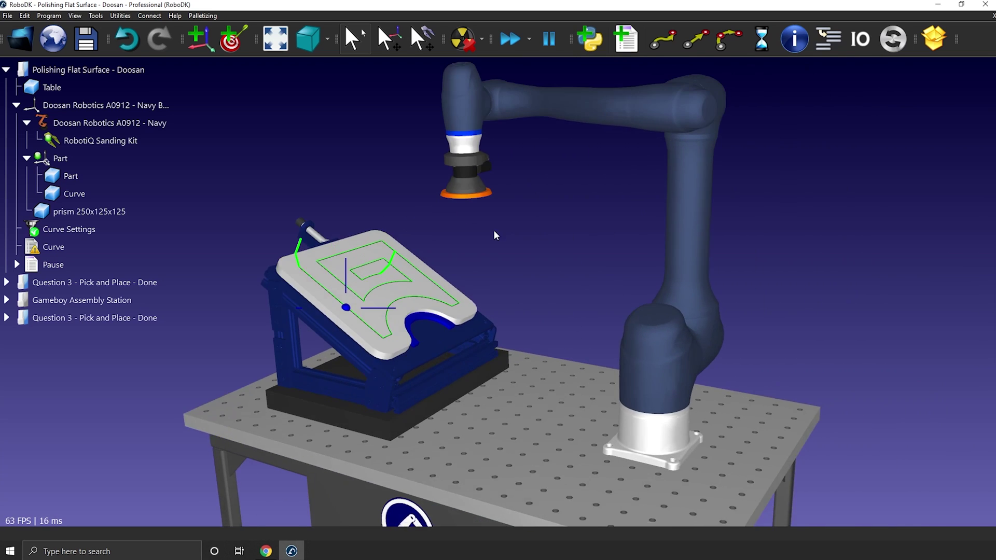
{"action": "scroll", "coordinate": [514, 226], "scroll_direction": "down", "scroll_amount": 3}
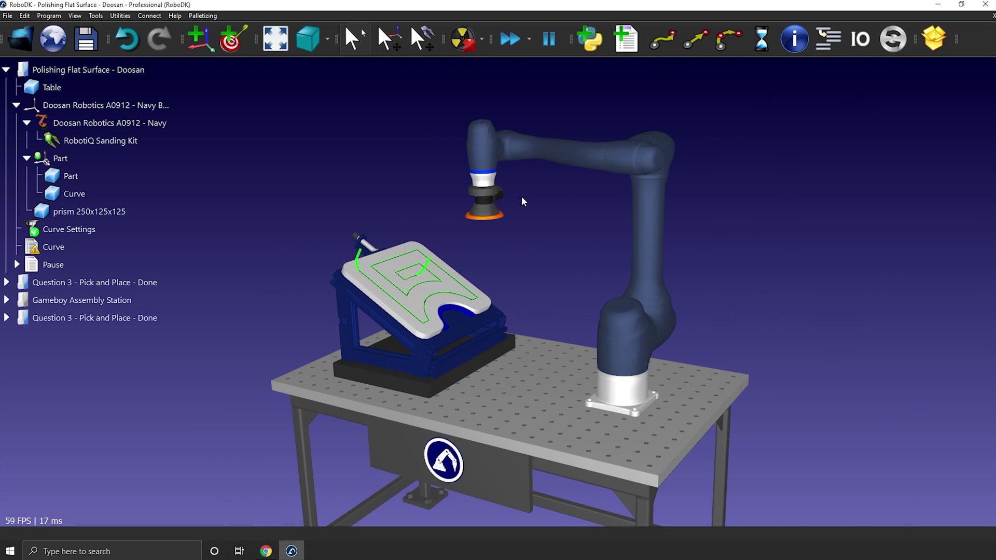
Run the Curve polishing program from the station tree.
{"action": "double_click", "coordinate": [106, 247]}
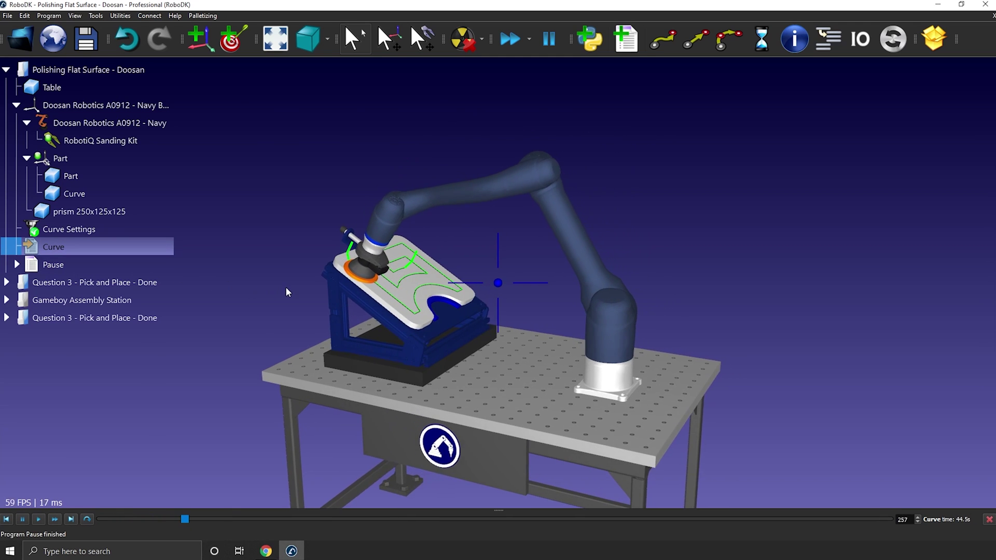
{"action": "scroll", "coordinate": [378, 275], "scroll_direction": "up", "scroll_amount": 3}
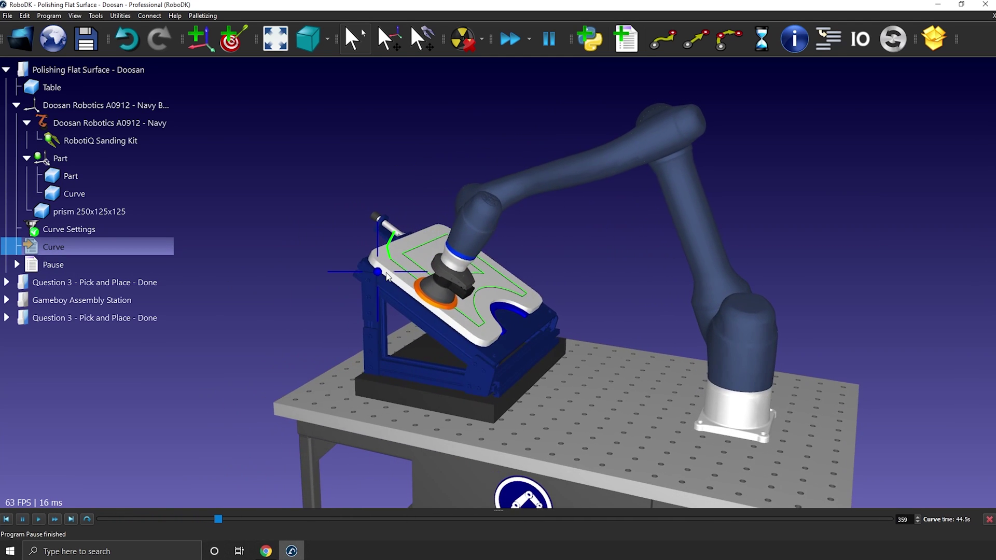
{"action": "scroll", "coordinate": [382, 270], "scroll_direction": "up", "scroll_amount": 1}
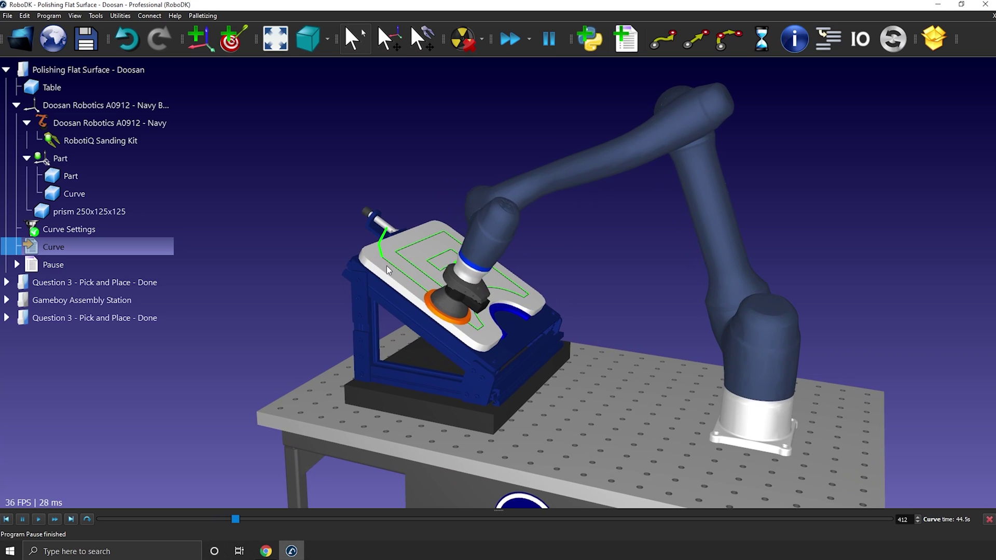
Move the Doosan robot home via its right-click Move Home option.
{"action": "right_click", "coordinate": [546, 189]}
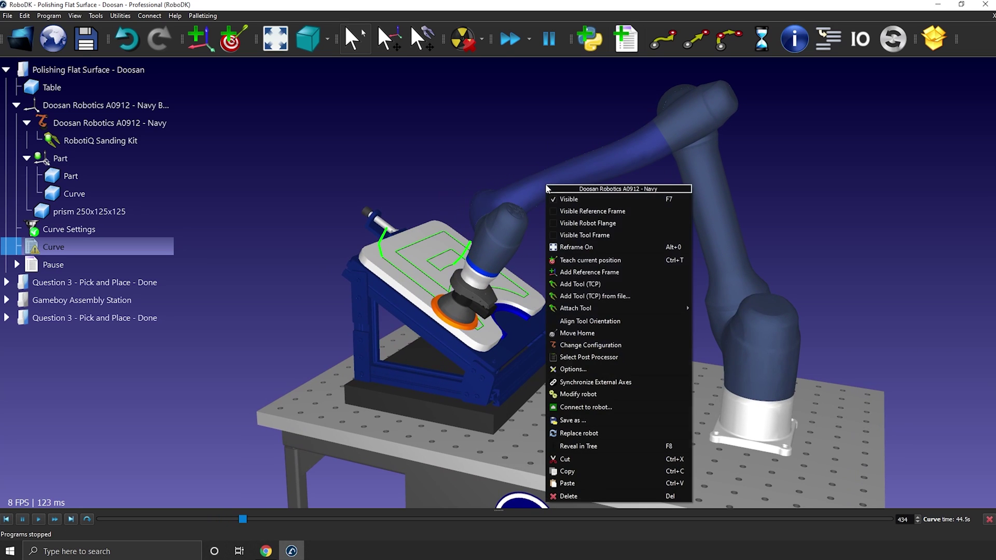
{"action": "left_click", "coordinate": [621, 332]}
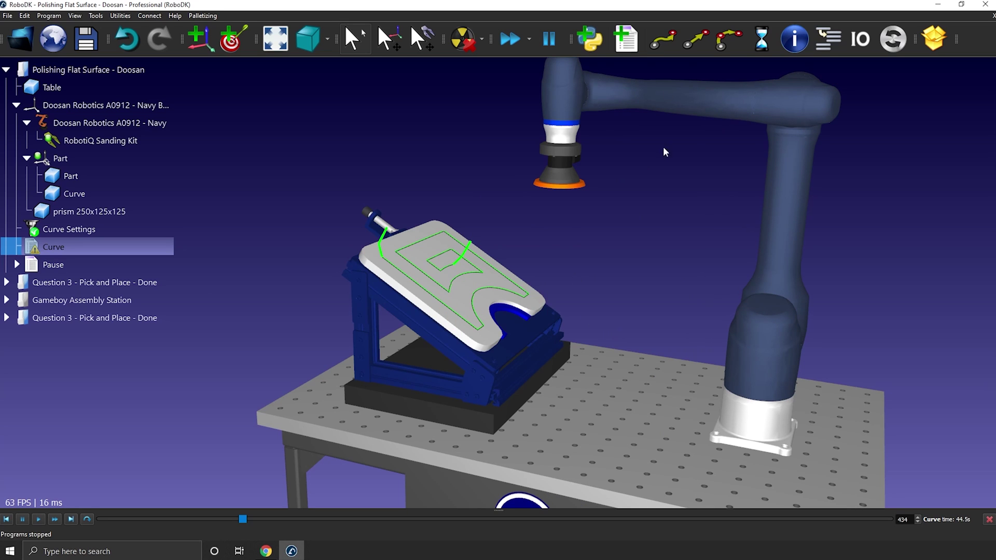
{"action": "right_click_drag", "start_coordinate": [693, 175], "coordinate": [643, 198]}
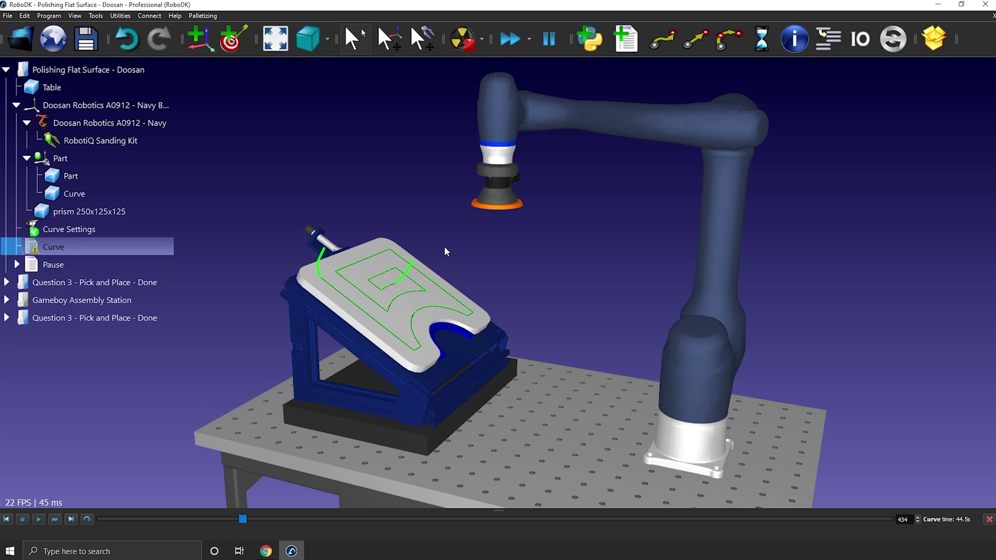
Activate Question 3 - Pick and Place - Done and drag the UR5e TCP toward the table.
{"action": "left_click", "coordinate": [133, 281]}
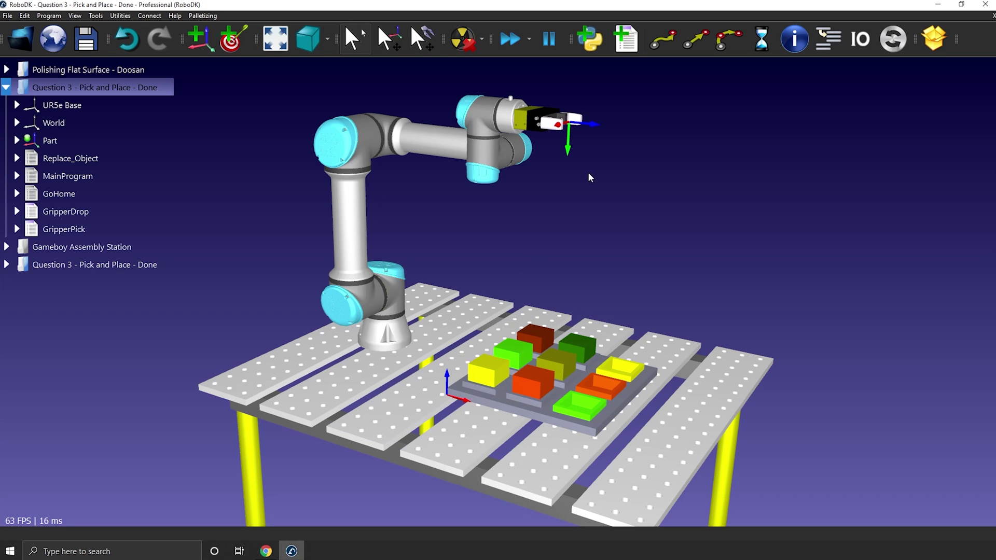
{"action": "left_click_drag", "start_coordinate": [588, 148], "coordinate": [534, 239]}
Align the UR5e gripper straight down at -180, 0, -90 and close its panel.
{"action": "double_click", "coordinate": [534, 239]}
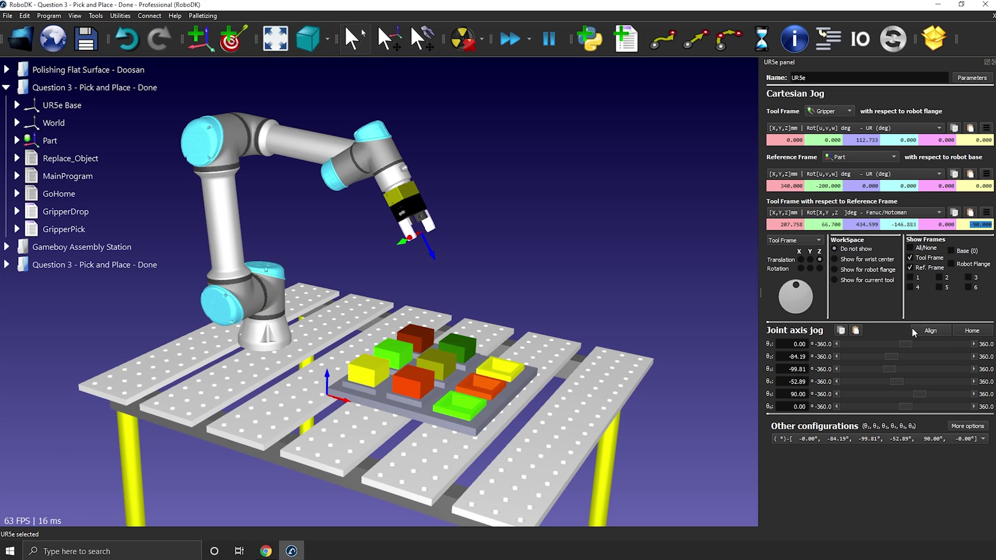
{"action": "left_click", "coordinate": [930, 330]}
{"action": "left_click", "coordinate": [930, 330]}
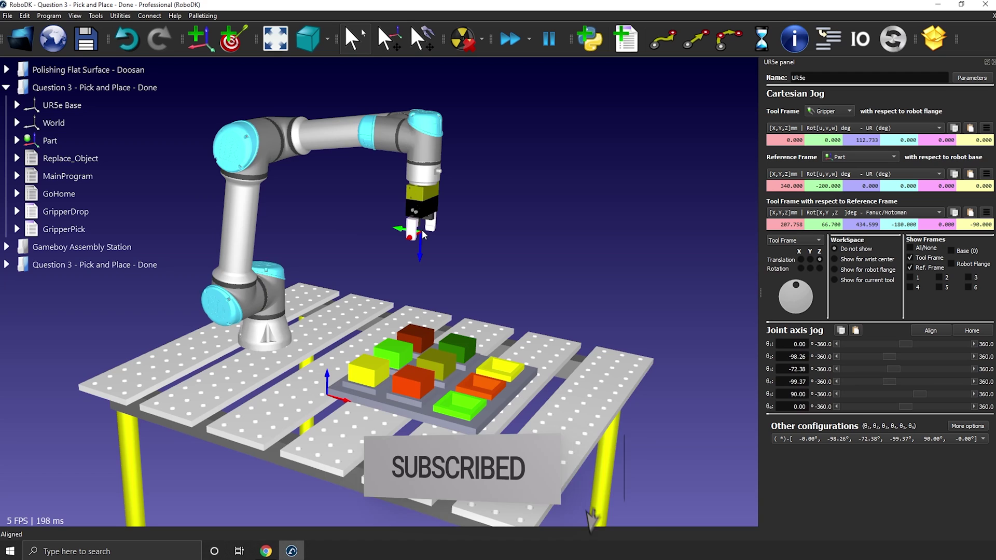
{"action": "middle_click_drag", "start_coordinate": [430, 230], "coordinate": [525, 234]}
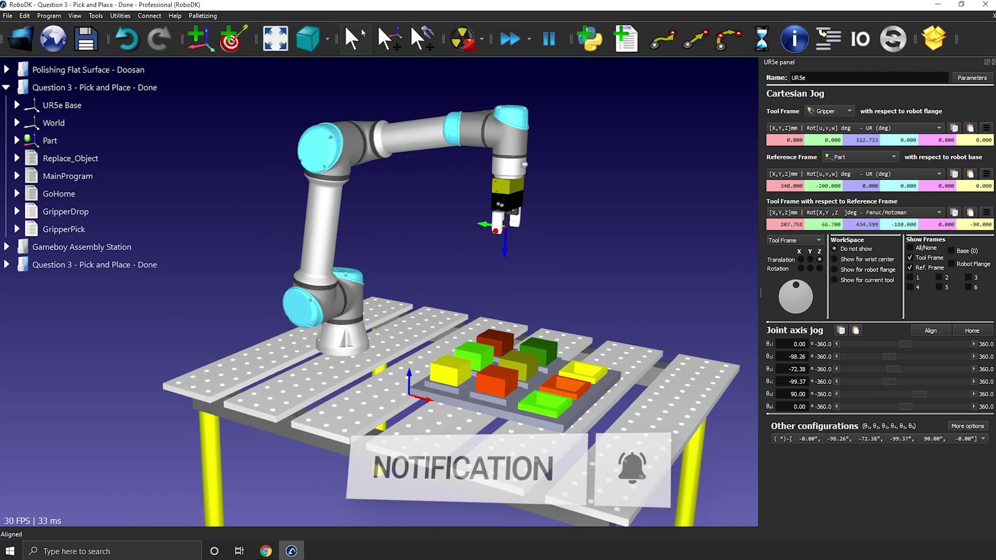
{"action": "key", "text": "Escape"}
Apply Align Tool Orientation to the UR5e and orbit around the cell.
{"action": "right_click", "coordinate": [514, 139]}
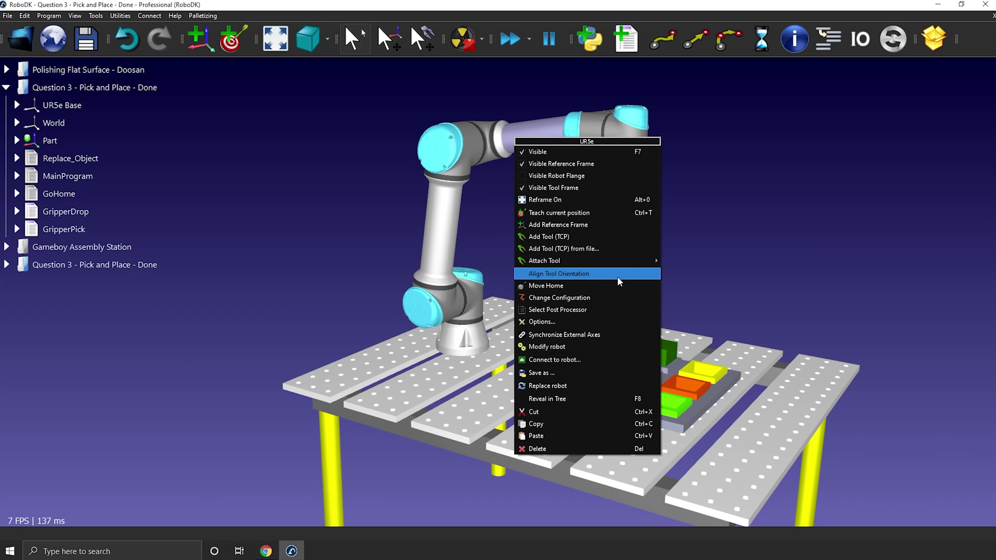
{"action": "left_click", "coordinate": [599, 270]}
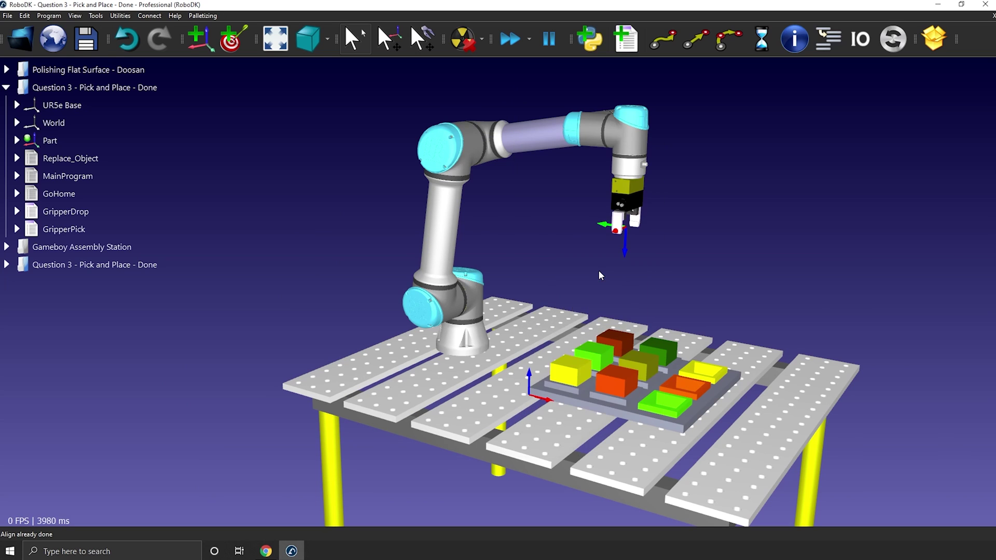
{"action": "left_click_drag", "start_coordinate": [587, 267], "coordinate": [514, 265]}
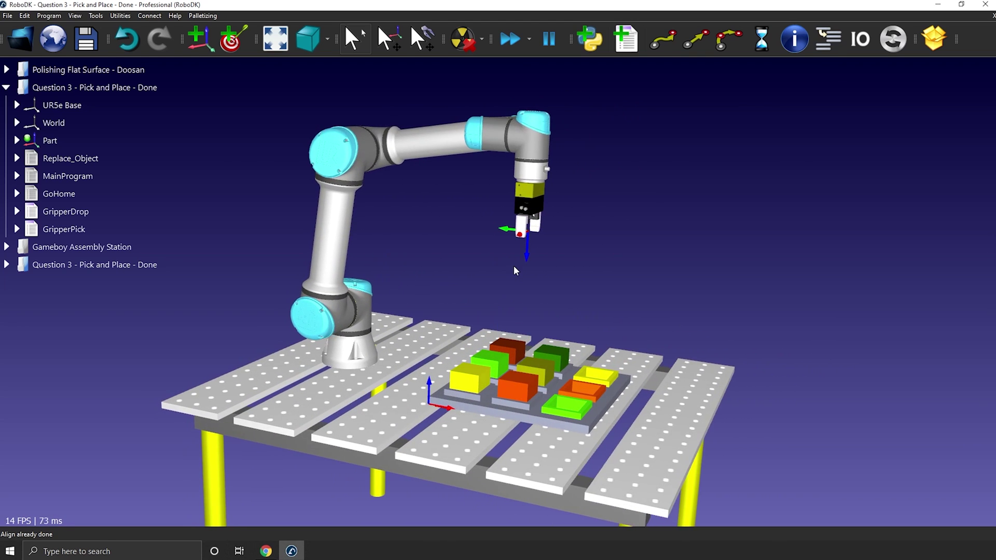
{"action": "scroll", "coordinate": [508, 254], "scroll_direction": "up", "scroll_amount": 3}
Rotate the UR5e tool with the frame gizmo, then realign its tool orientation.
{"action": "key", "text": "alt"}
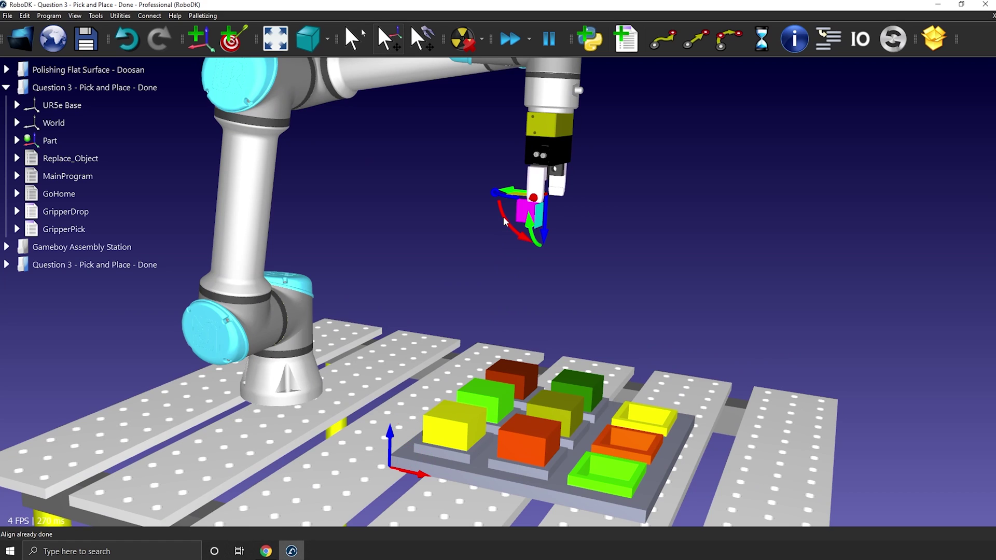
{"action": "left_click_drag", "start_coordinate": [503, 216], "coordinate": [558, 244]}
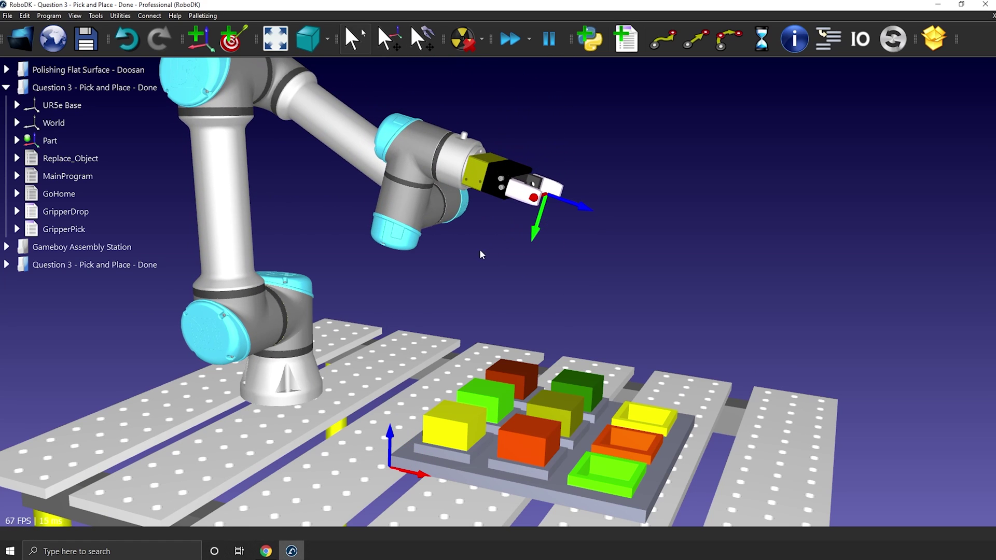
{"action": "right_click", "coordinate": [366, 142]}
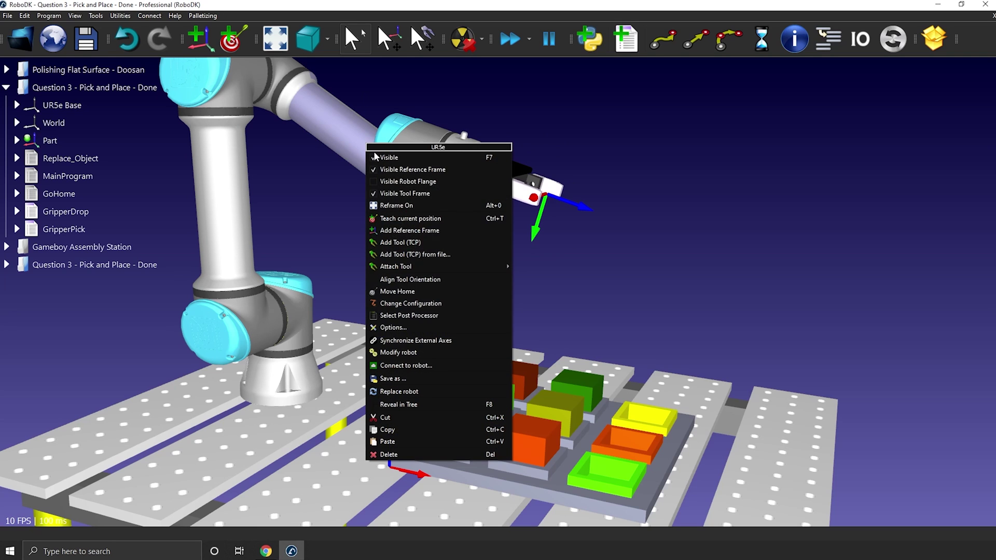
{"action": "left_click", "coordinate": [406, 279]}
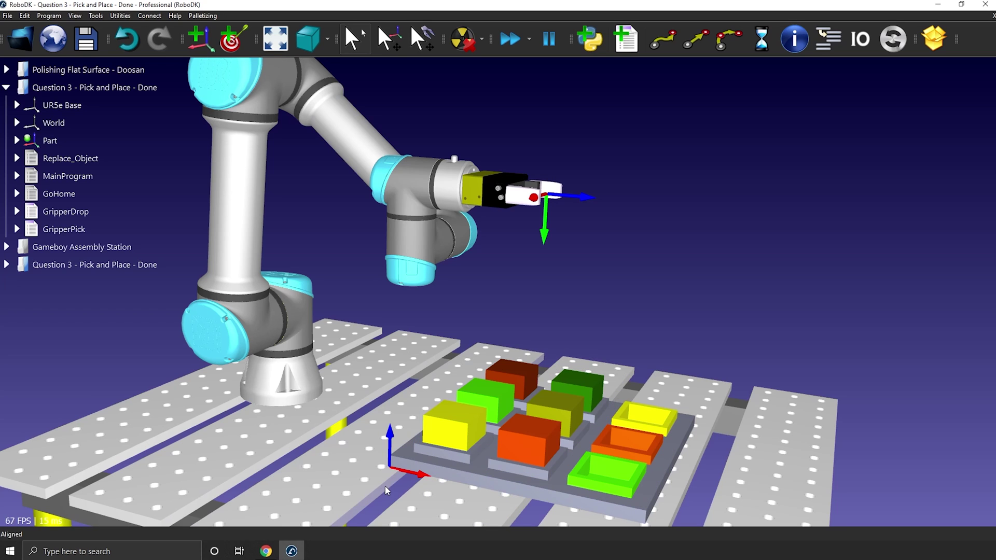
Make Gameboy Assembly Station the active station.
{"action": "scroll", "coordinate": [463, 315], "scroll_direction": "down", "scroll_amount": 3}
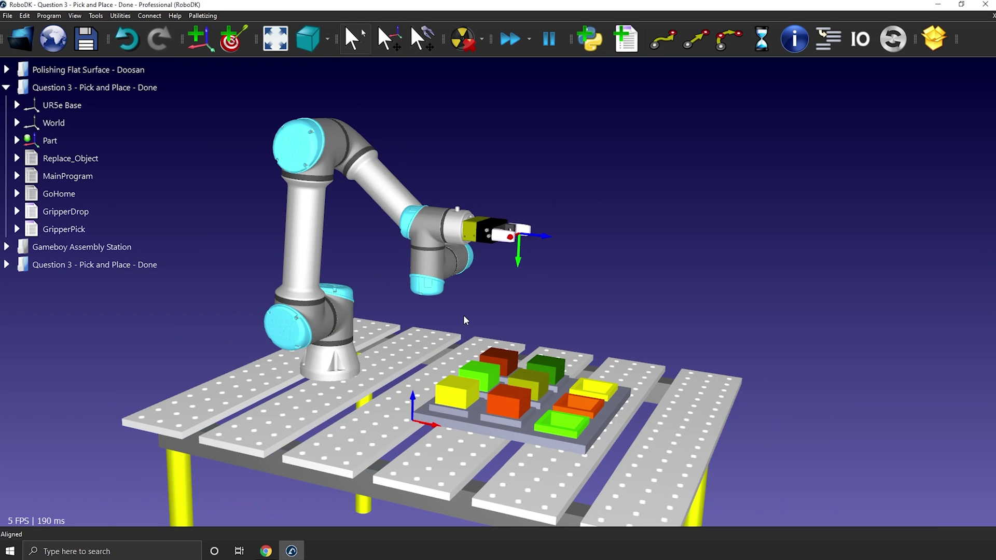
{"action": "left_click", "coordinate": [264, 551]}
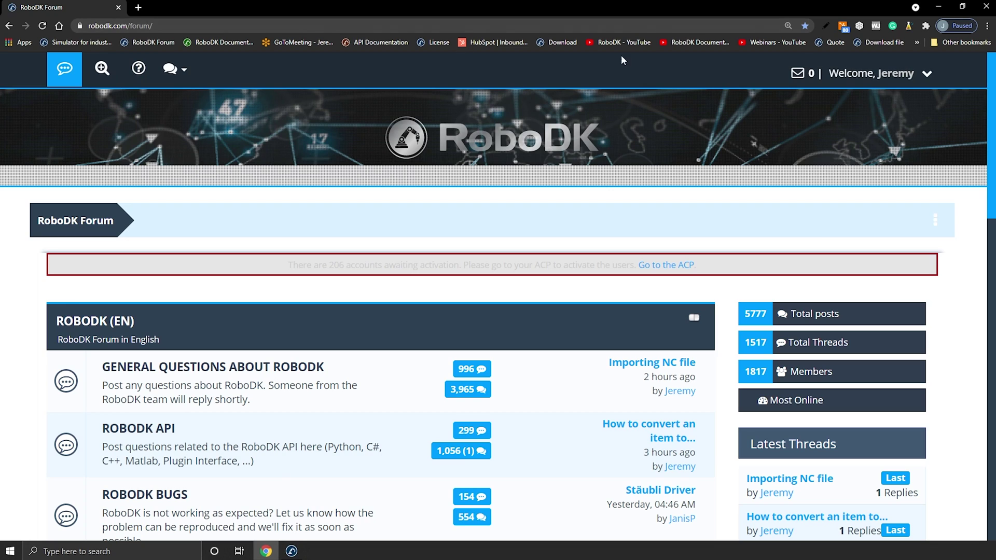
{"action": "left_click", "coordinate": [938, 6]}
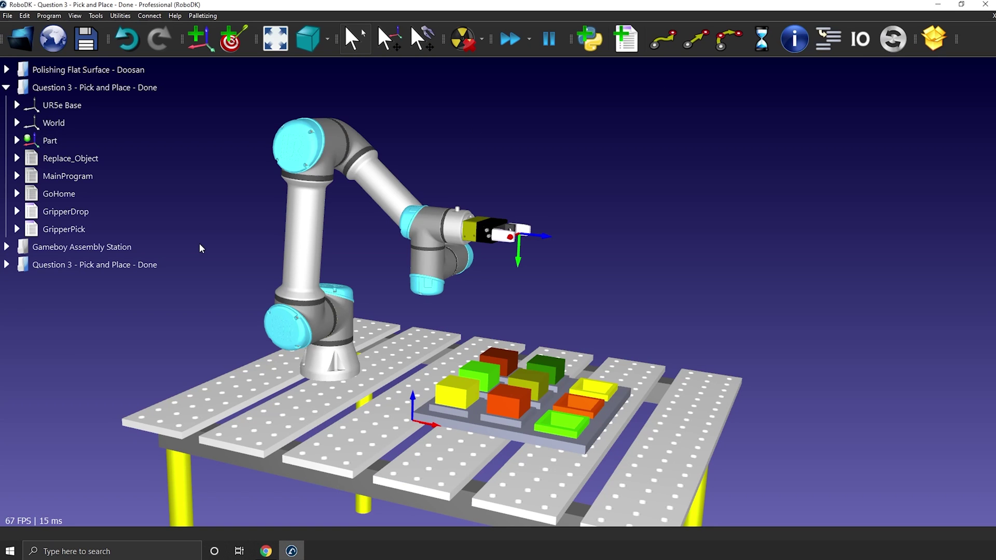
{"action": "left_click", "coordinate": [84, 248]}
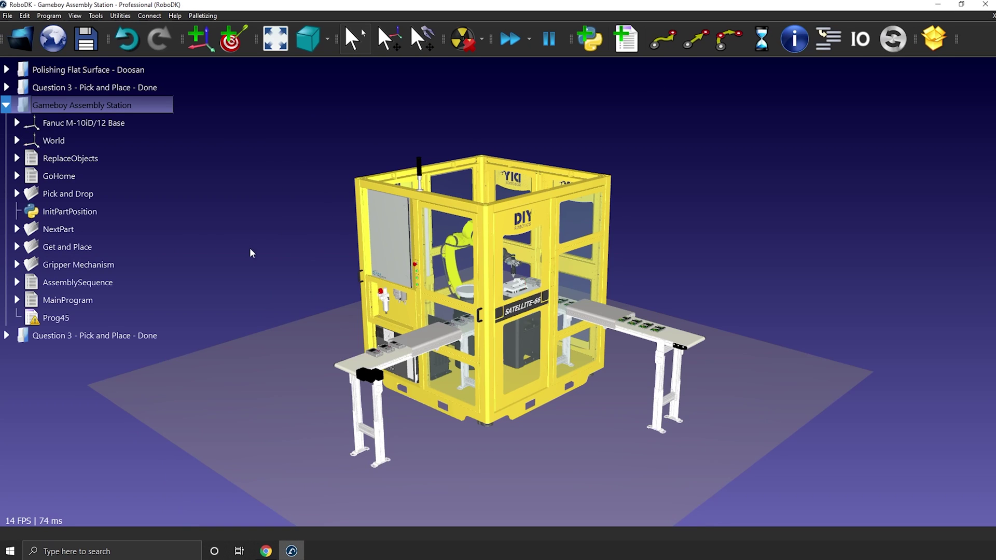
Run MainProgram and hide the yellow Window enclosure.
{"action": "double_click", "coordinate": [98, 299]}
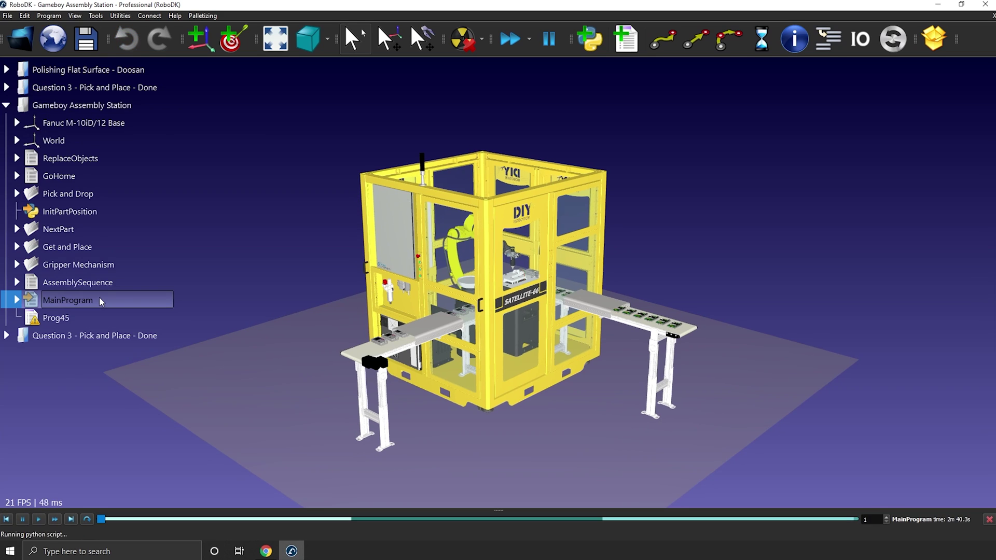
{"action": "right_click", "coordinate": [489, 210]}
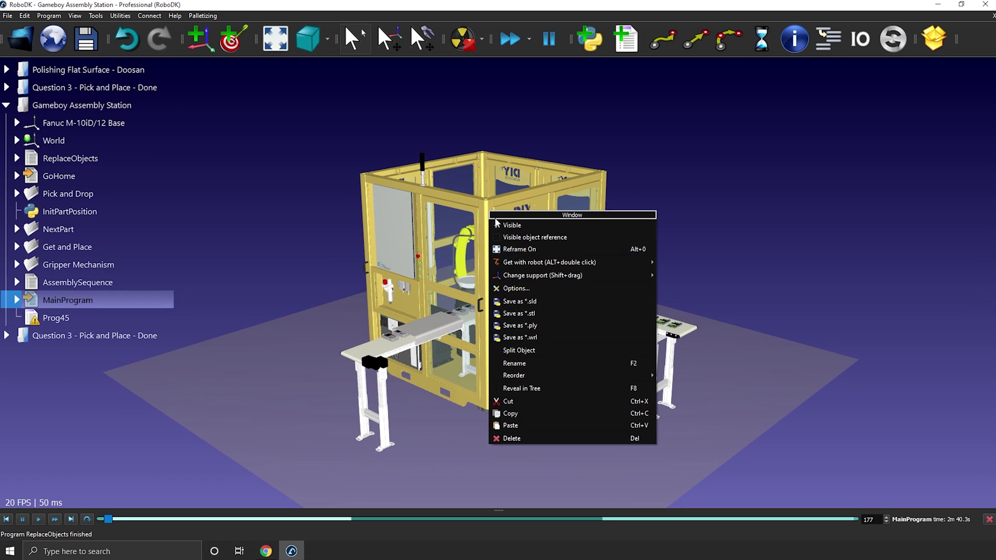
{"action": "left_click", "coordinate": [496, 224]}
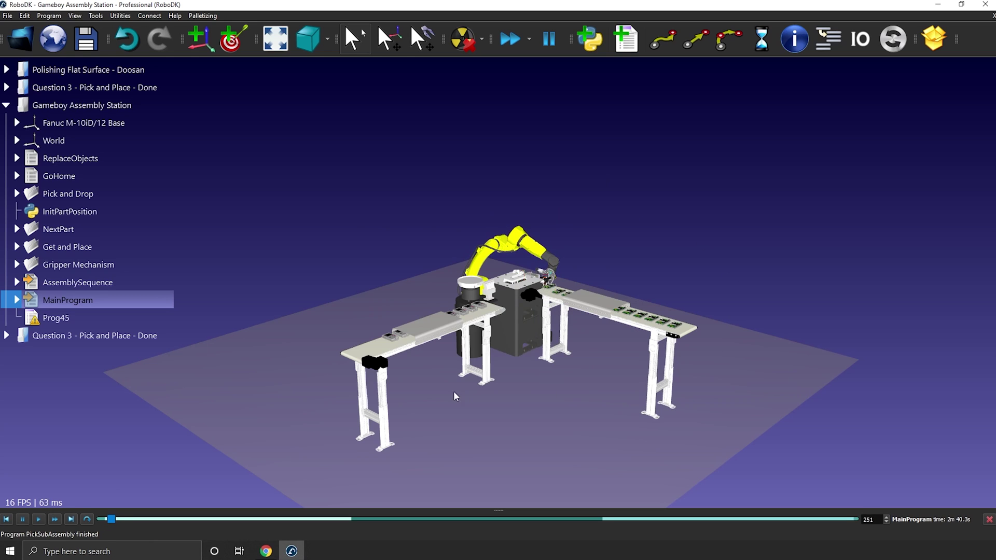
{"action": "middle_click_drag", "start_coordinate": [548, 378], "coordinate": [580, 346]}
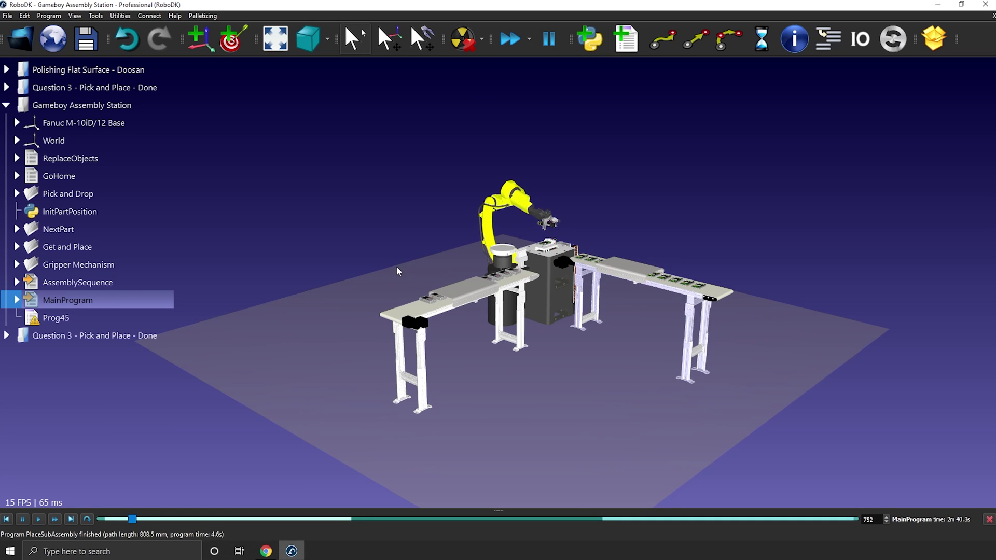
Expand World and reveal Conveyor_In in the station tree.
{"action": "left_click", "coordinate": [18, 141]}
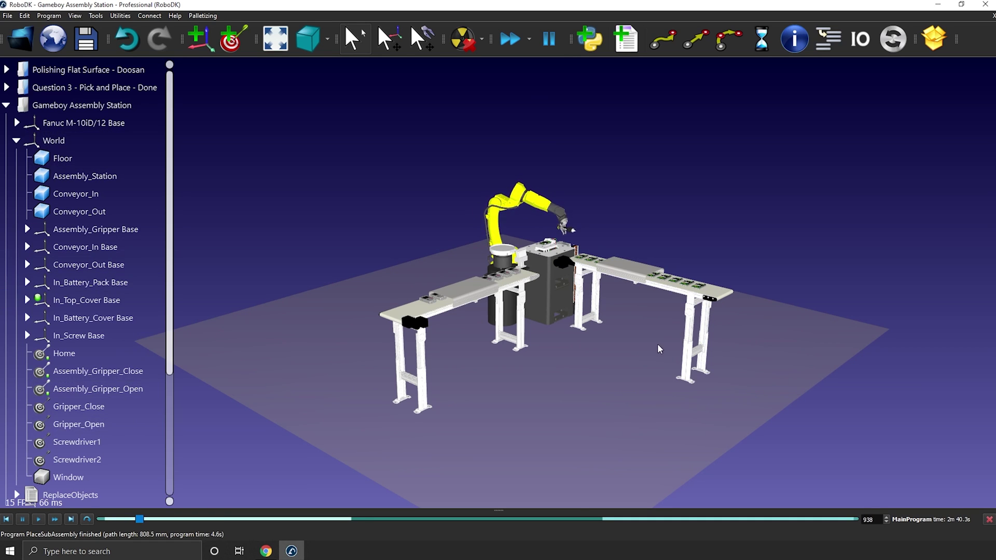
{"action": "right_click", "coordinate": [694, 301]}
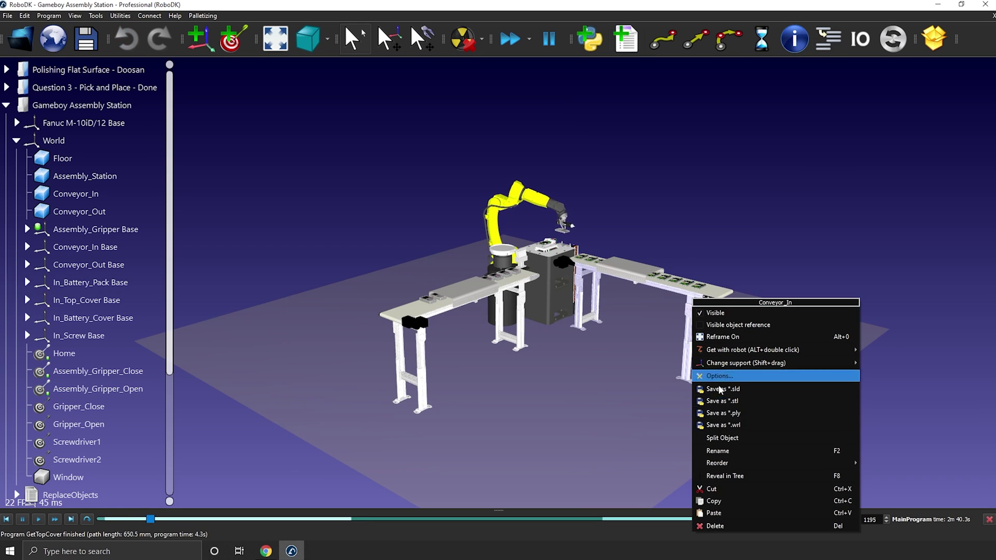
{"action": "left_click", "coordinate": [747, 478]}
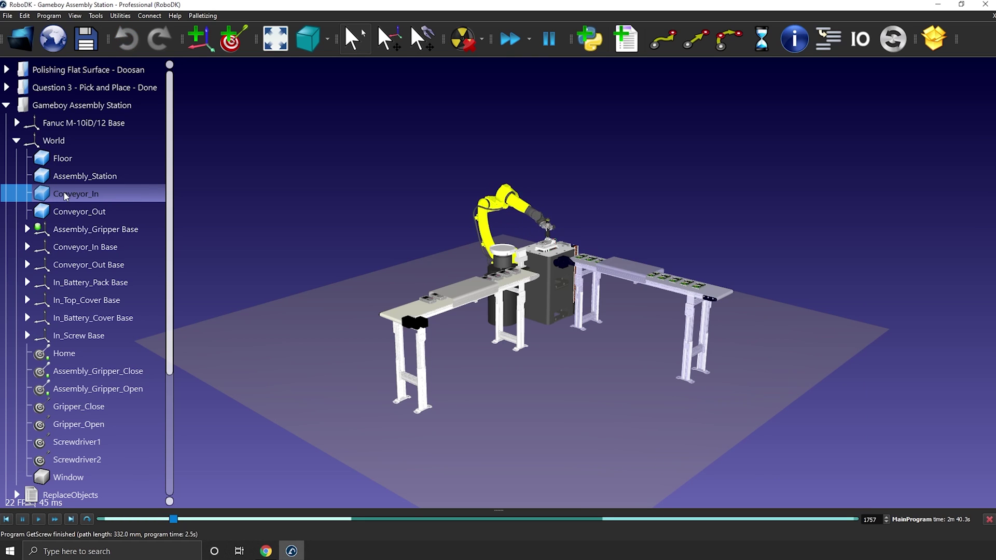
Reframe the view on Assembly_Gripper, then collapse World and select Prog45.
{"action": "left_click", "coordinate": [27, 229]}
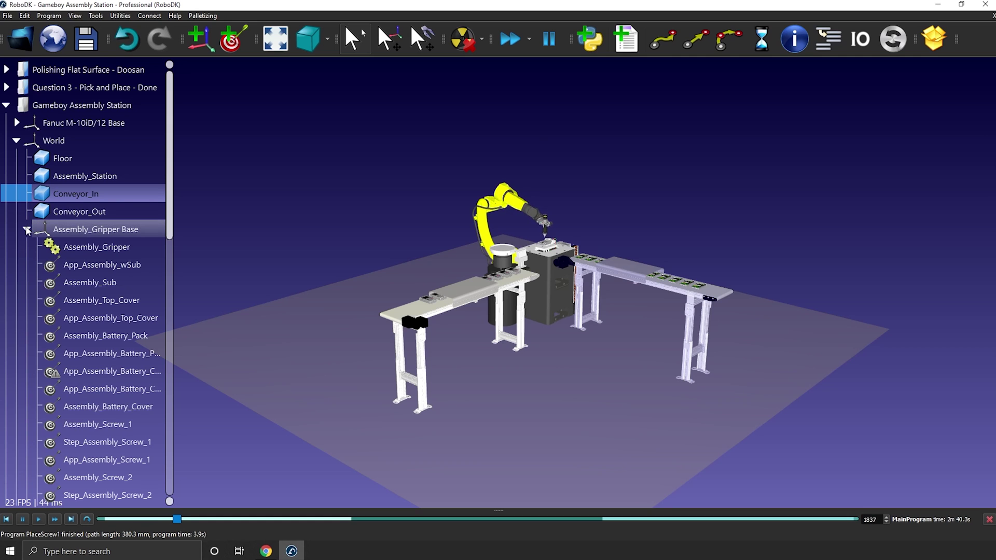
{"action": "left_click", "coordinate": [79, 246]}
{"action": "right_click", "coordinate": [80, 251]}
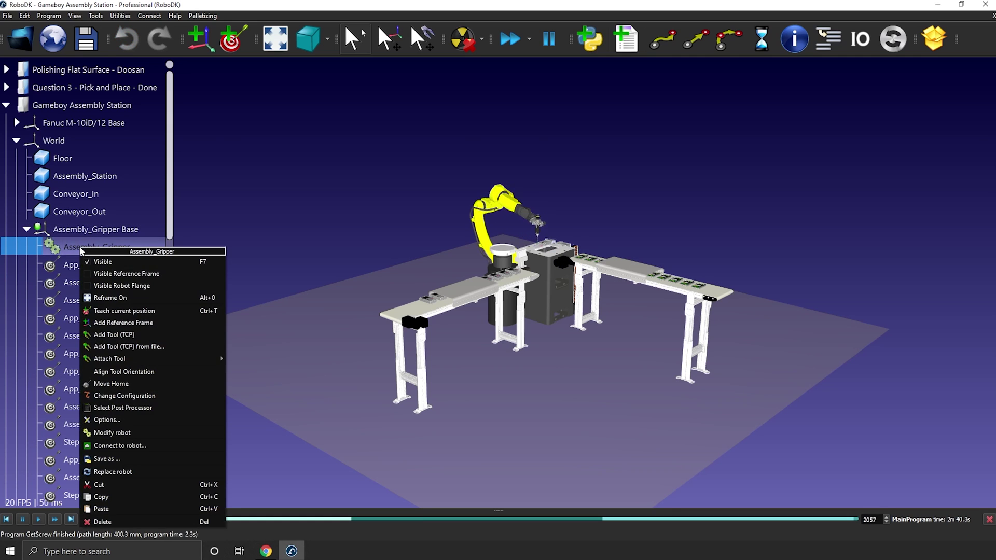
{"action": "left_click", "coordinate": [139, 297]}
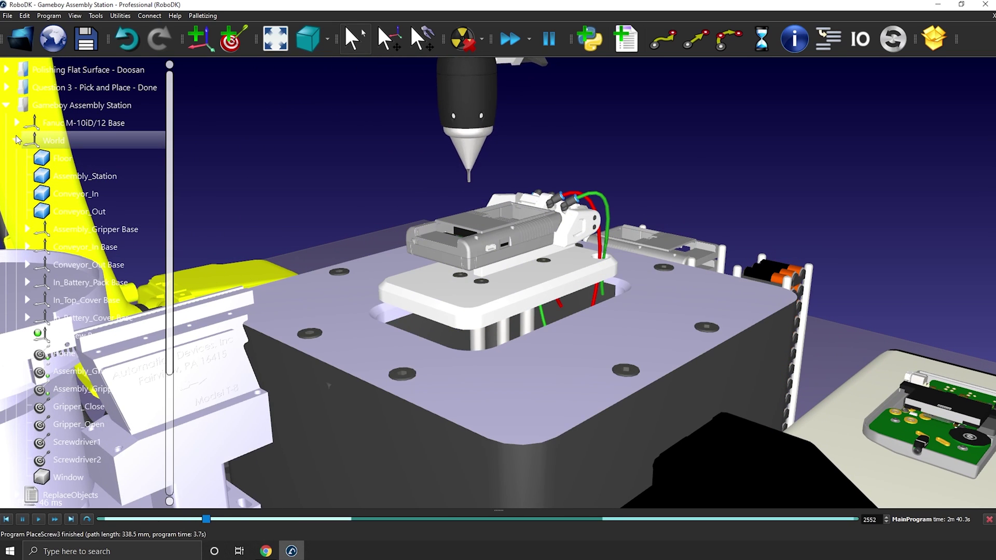
{"action": "left_click", "coordinate": [16, 140]}
{"action": "left_click", "coordinate": [74, 320]}
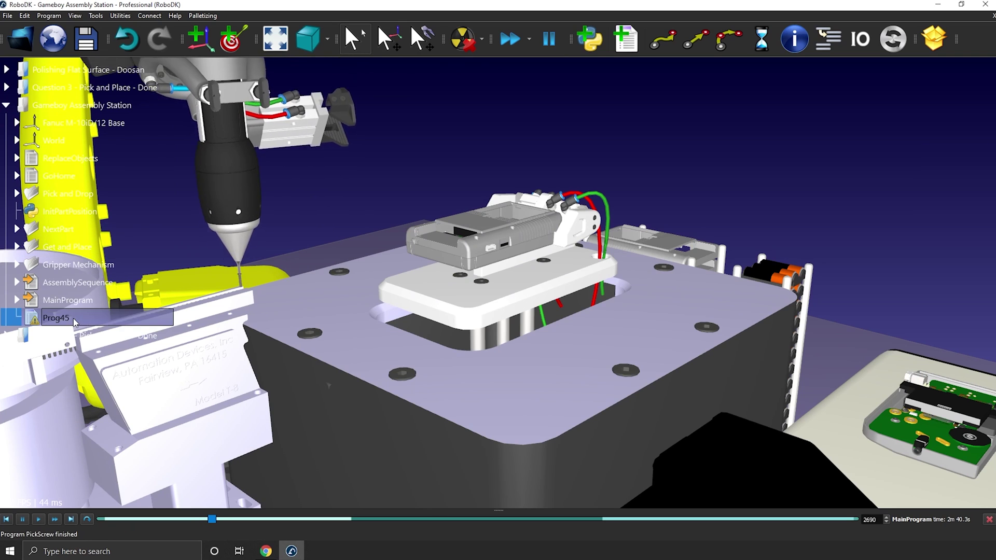
Delete the old Prog45 program.
{"action": "key", "text": "Delete"}
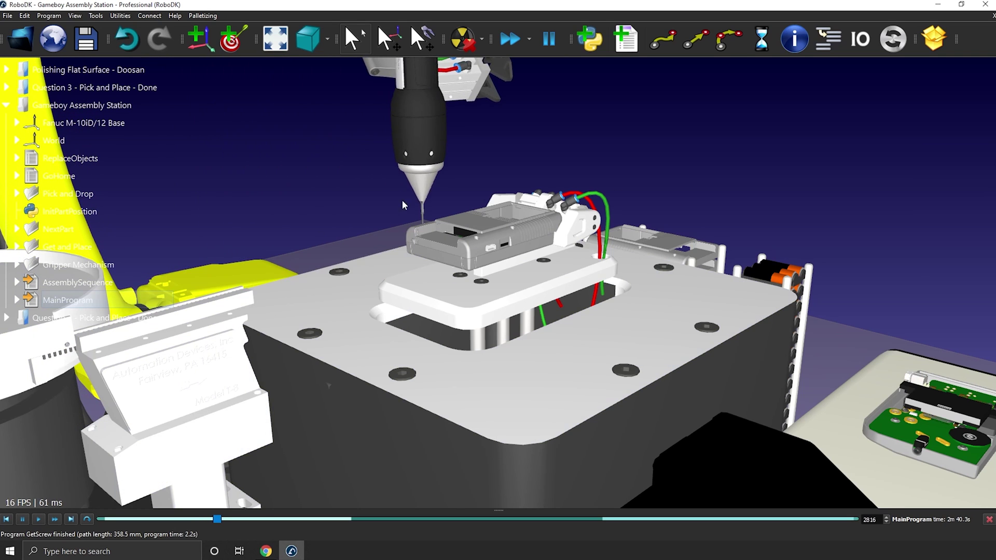
{"action": "scroll", "coordinate": [443, 229], "scroll_direction": "down", "scroll_amount": 5}
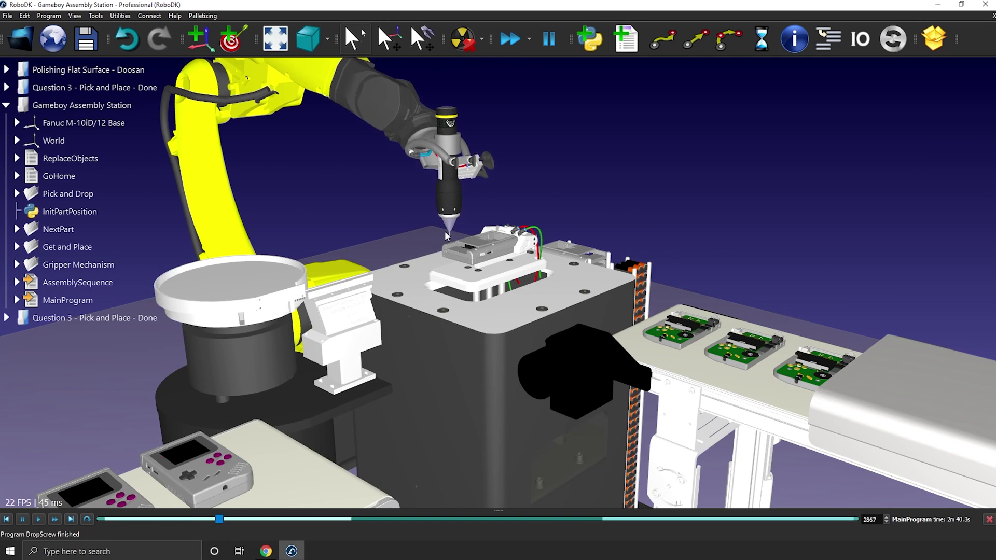
{"action": "scroll", "coordinate": [467, 254], "scroll_direction": "up", "scroll_amount": 1}
{"action": "middle_click_drag", "start_coordinate": [478, 266], "coordinate": [489, 280]}
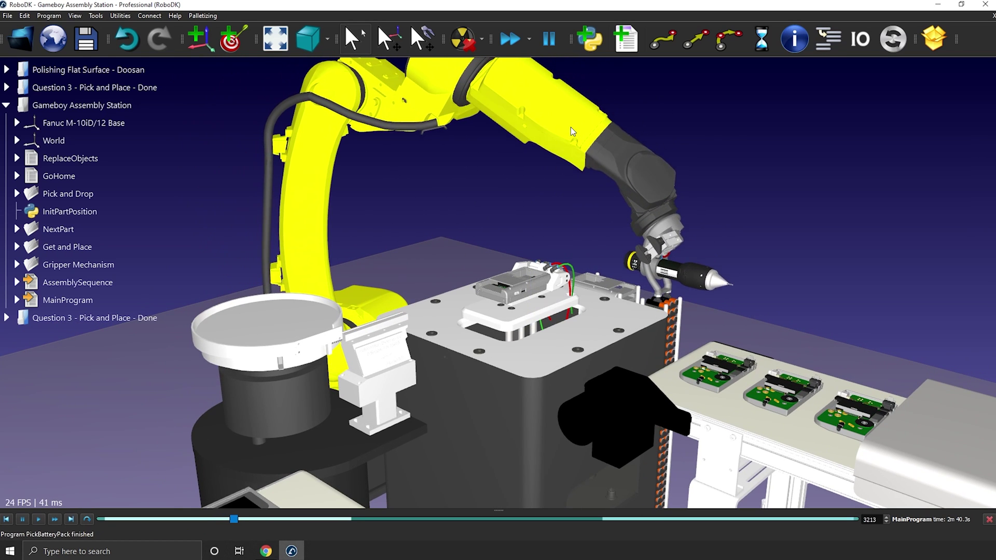
Add a new empty Prog45 and browse its Add Instruction submenu.
{"action": "left_click", "coordinate": [627, 48]}
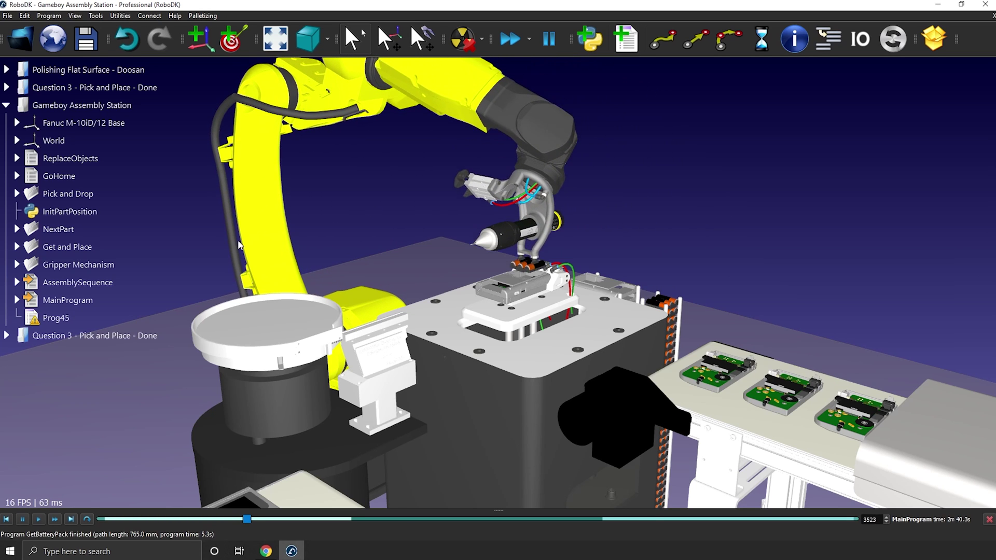
{"action": "right_click", "coordinate": [76, 314]}
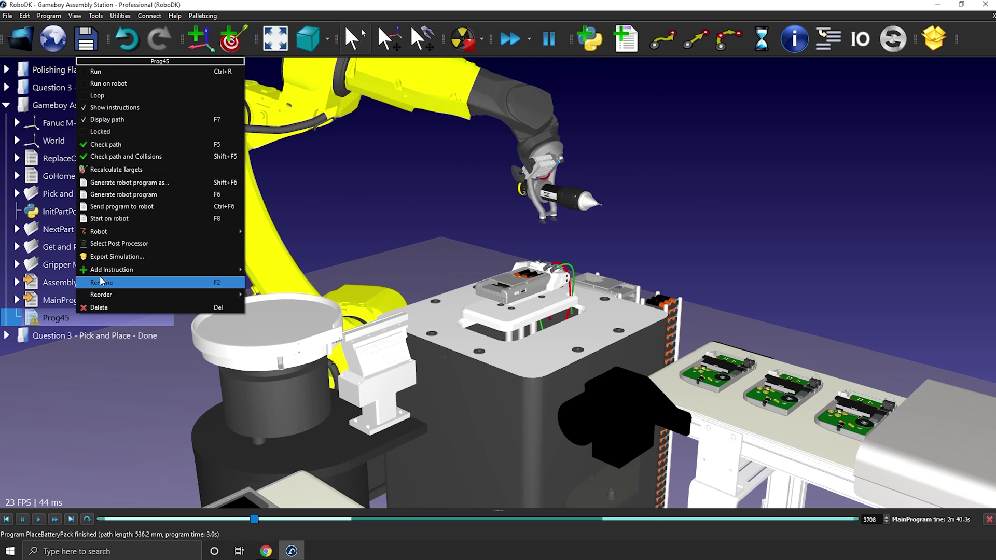
{"action": "mouse_move", "coordinate": [95, 270]}
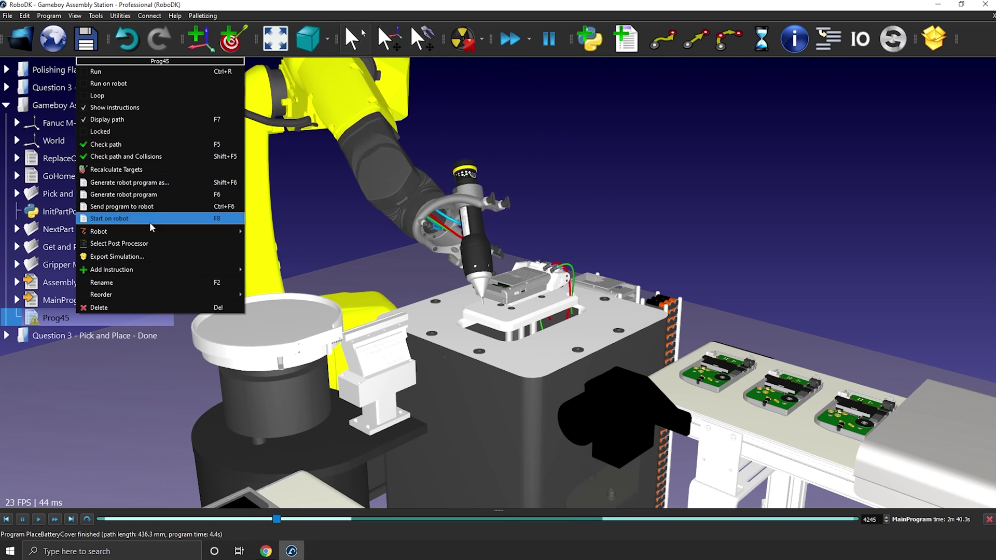
{"action": "mouse_move", "coordinate": [135, 270]}
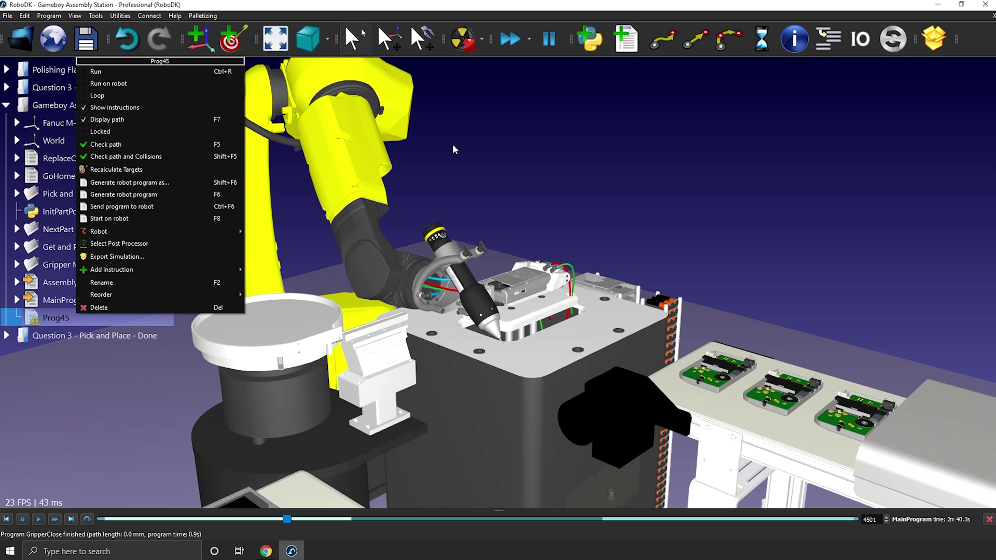
Dismiss the Prog45 menu, clear the selection, and zoom out.
{"action": "left_click", "coordinate": [549, 161]}
{"action": "left_click", "coordinate": [549, 161]}
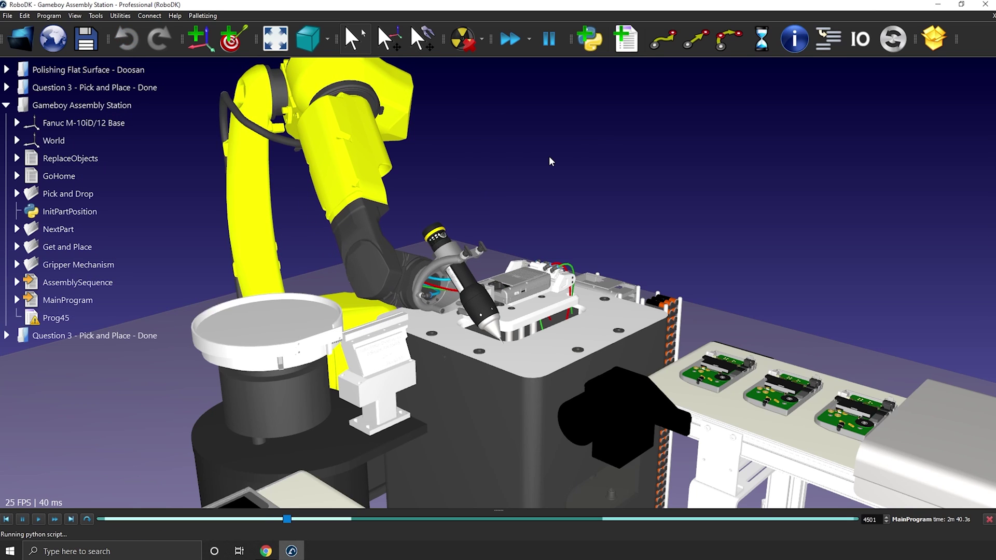
{"action": "scroll", "coordinate": [550, 160], "scroll_direction": "down", "scroll_amount": 3}
{"action": "scroll", "coordinate": [550, 159], "scroll_direction": "down", "scroll_amount": 1}
{"action": "scroll", "coordinate": [515, 170], "scroll_direction": "down", "scroll_amount": 2}
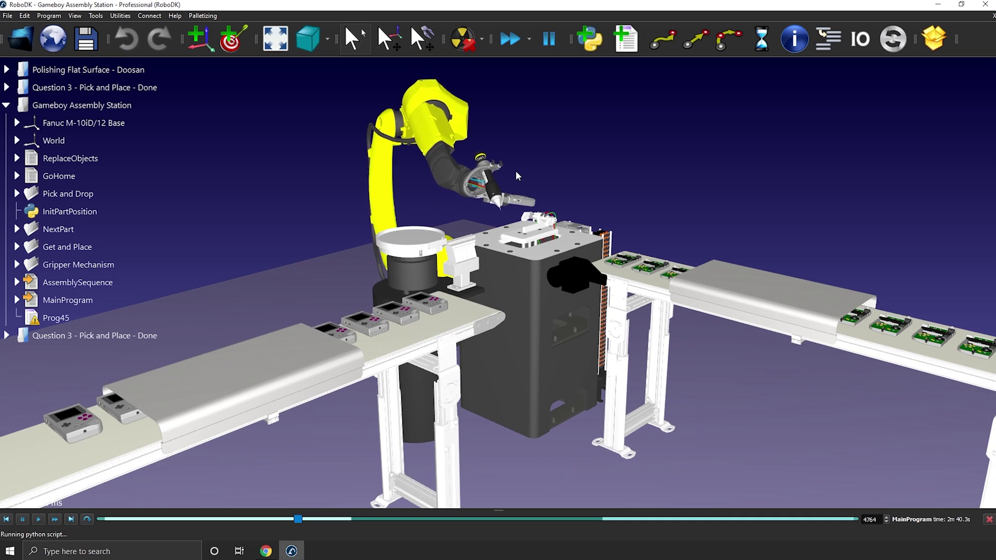
Activate the lower Question 3 - Pick and Place - Done station and select a red block.
{"action": "left_click", "coordinate": [127, 333]}
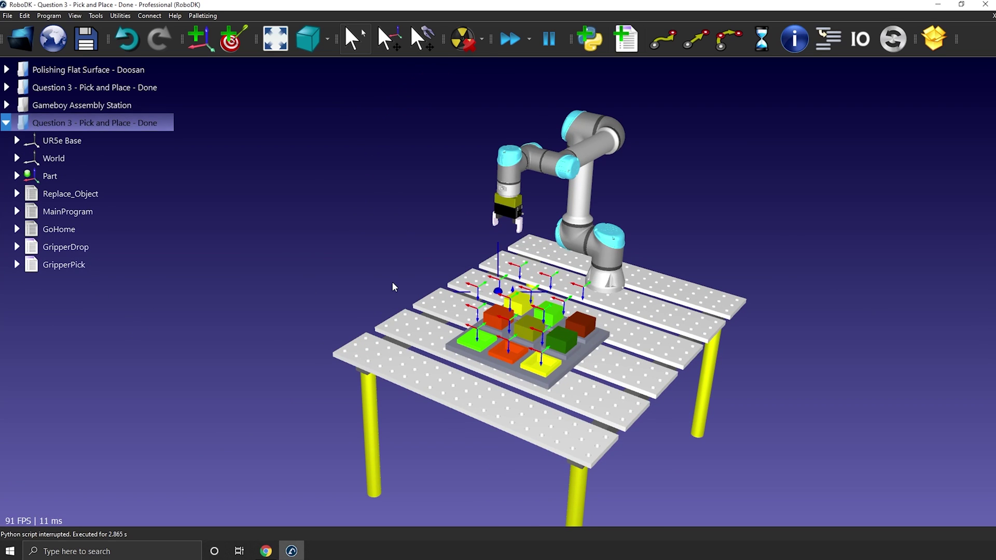
{"action": "right_click_drag", "start_coordinate": [392, 281], "coordinate": [333, 234]}
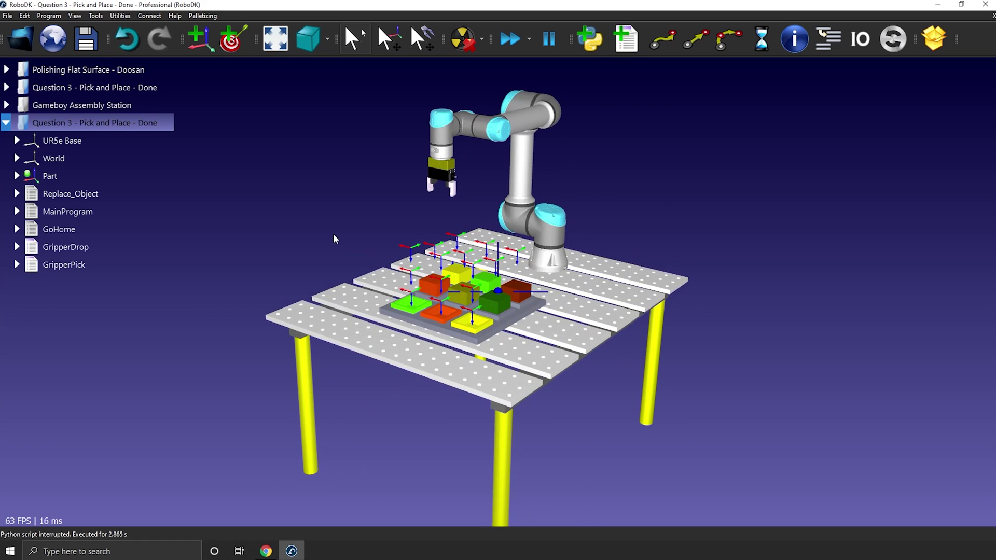
{"action": "left_click", "coordinate": [427, 289]}
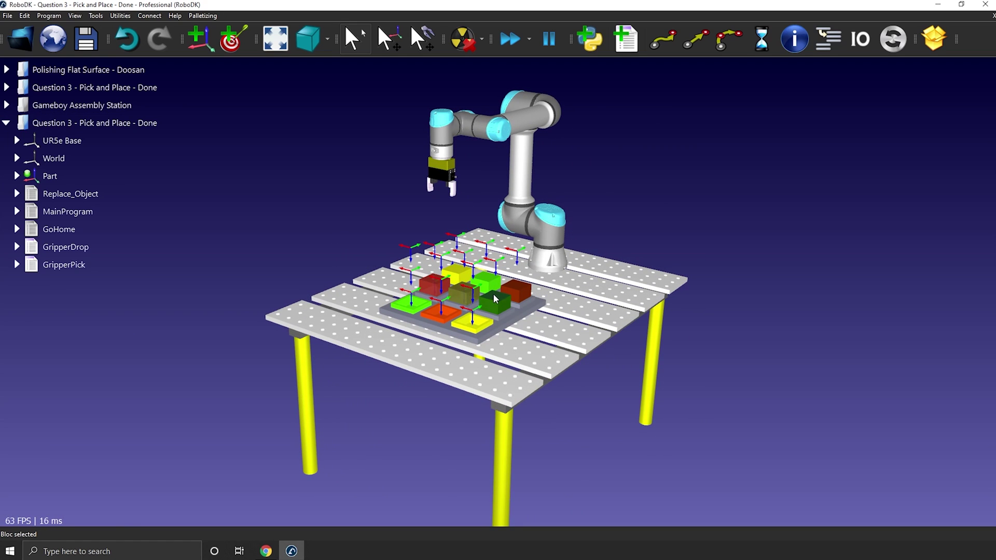
Expand Part to list its targets, pan the scene, and try a box over empty space.
{"action": "left_click", "coordinate": [17, 175]}
{"action": "middle_click_drag", "start_coordinate": [641, 285], "coordinate": [707, 281]}
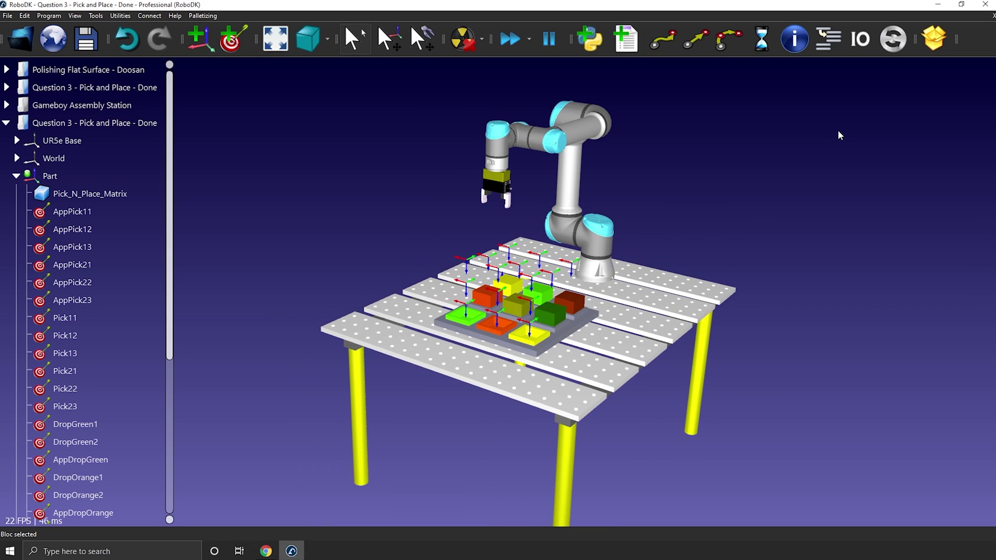
{"action": "left_click_drag", "start_coordinate": [839, 134], "coordinate": [930, 247]}
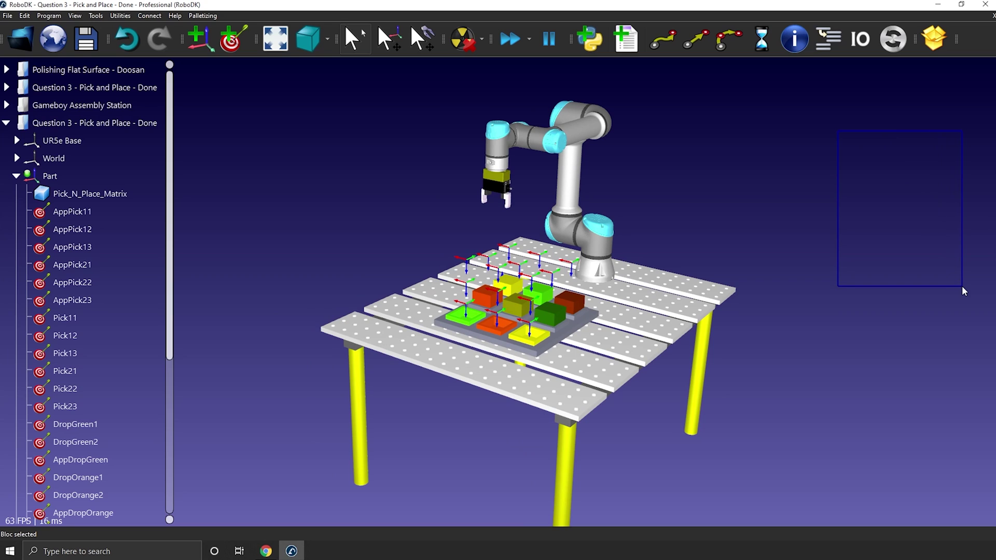
{"action": "left_click_drag", "start_coordinate": [962, 290], "coordinate": [962, 291]}
Box-select the block matrix, pick/drop targets and table using left-to-right and right-to-left boxes.
{"action": "mouse_move", "coordinate": [725, 250]}
{"action": "left_mouse_down"}
{"action": "mouse_move", "coordinate": [688, 279]}
{"action": "mouse_move", "coordinate": [709, 246]}
{"action": "left_mouse_up"}
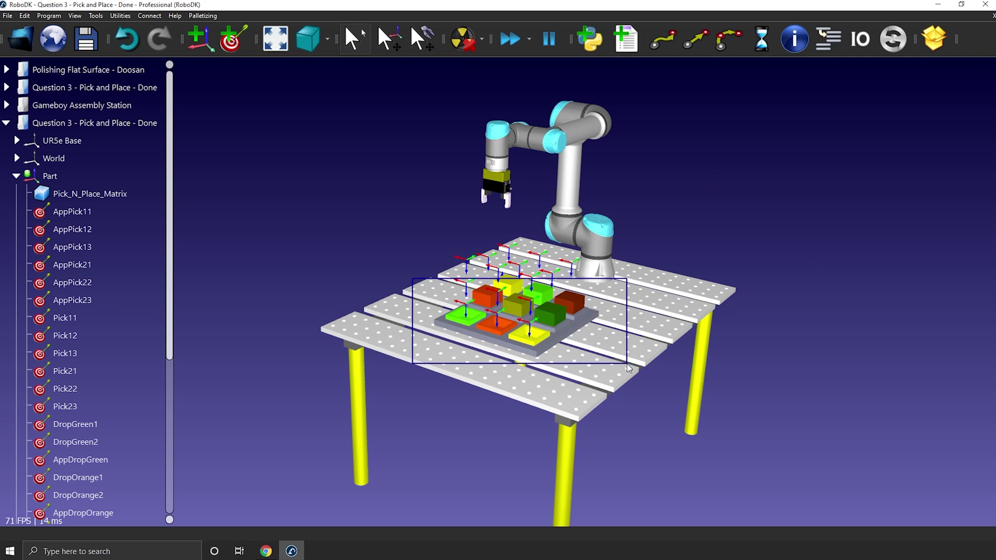
{"action": "left_click_drag", "start_coordinate": [629, 369], "coordinate": [629, 369]}
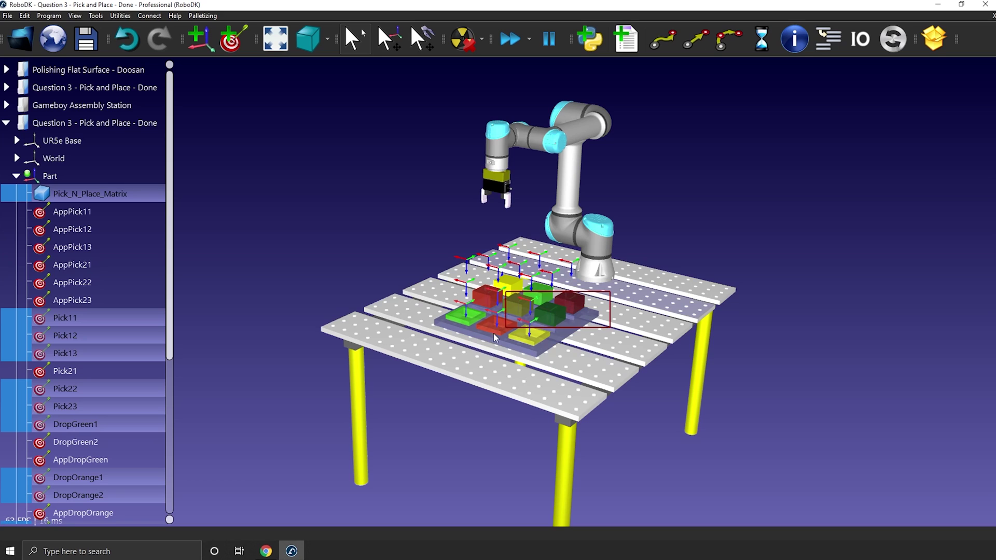
{"action": "left_click_drag", "start_coordinate": [433, 361], "coordinate": [431, 362]}
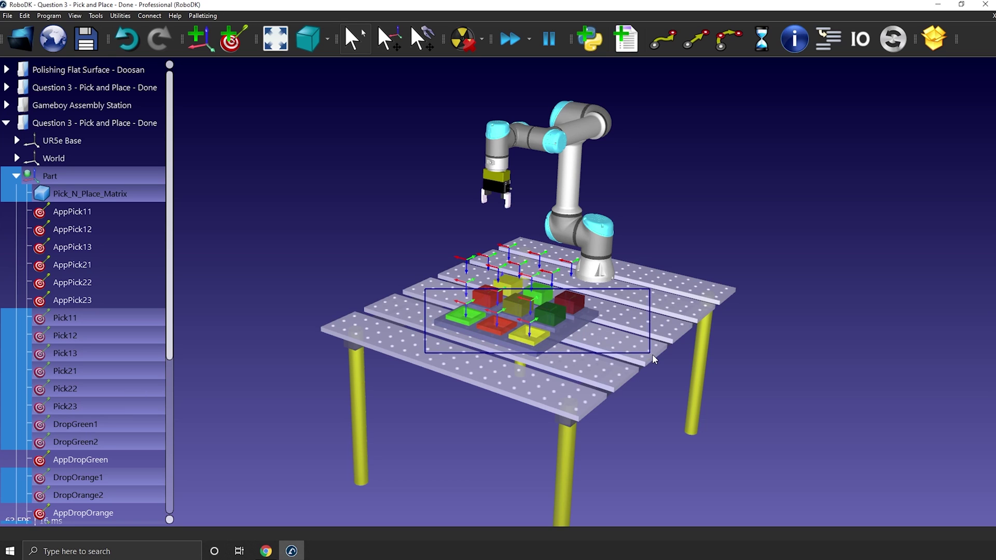
{"action": "left_click_drag", "start_coordinate": [652, 354], "coordinate": [657, 364]}
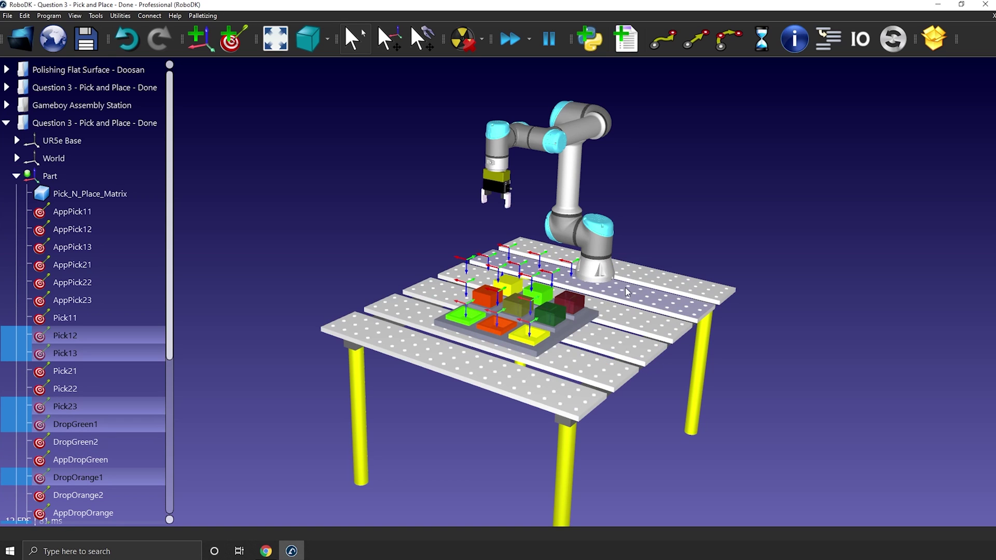
{"action": "left_click_drag", "start_coordinate": [454, 355], "coordinate": [433, 365]}
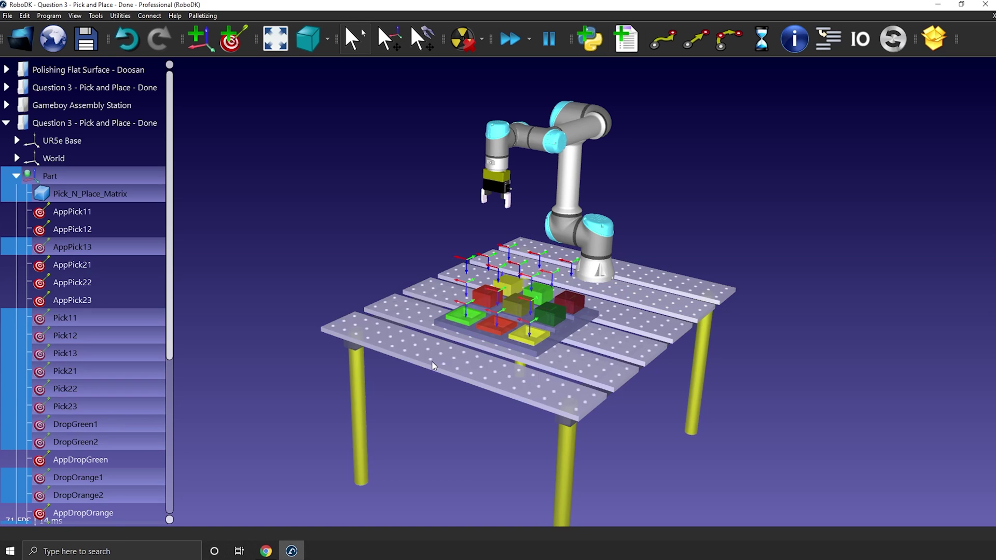
Collapse Part and run MainProgram, briefly checking the fast-forward speed setting.
{"action": "left_click", "coordinate": [16, 176]}
{"action": "double_click", "coordinate": [67, 211]}
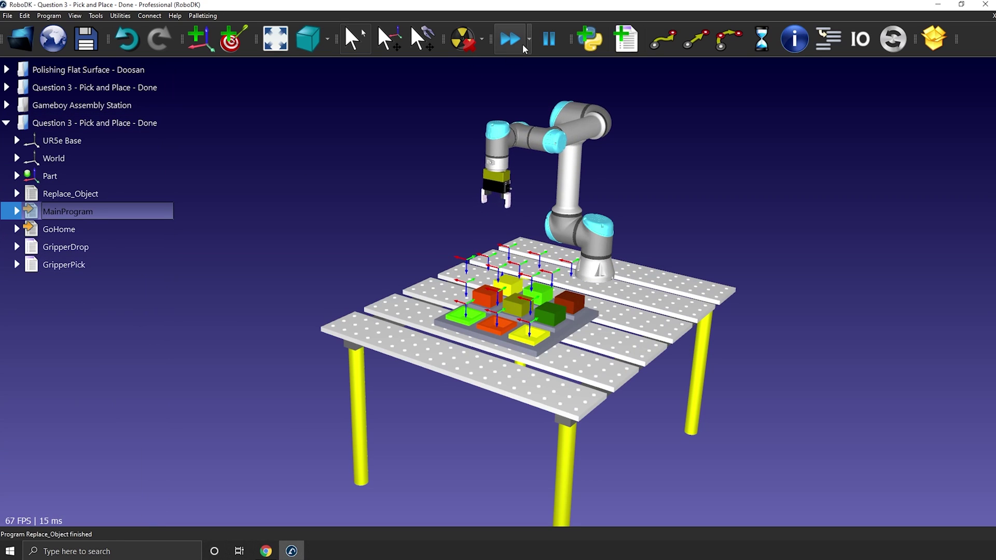
{"action": "left_click", "coordinate": [525, 47]}
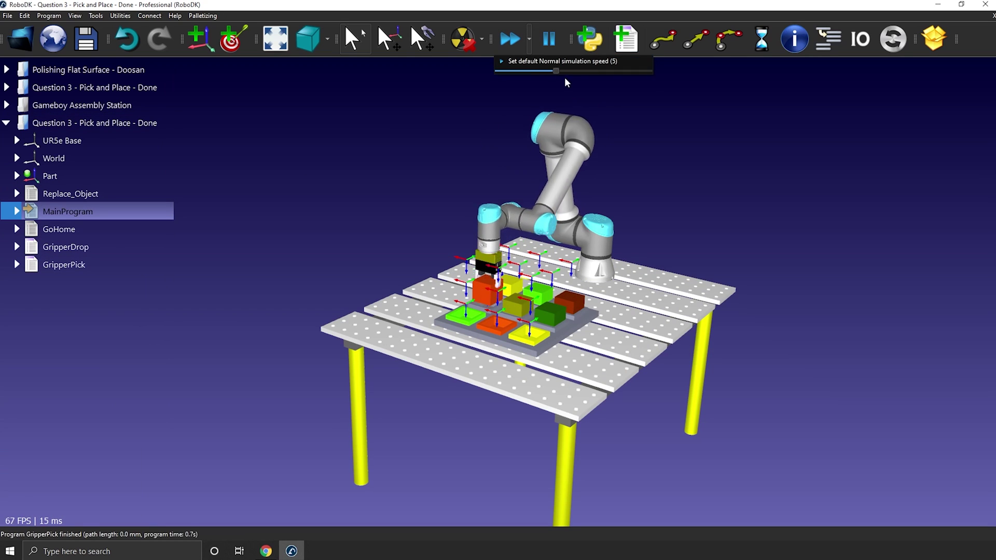
{"action": "left_click", "coordinate": [708, 127]}
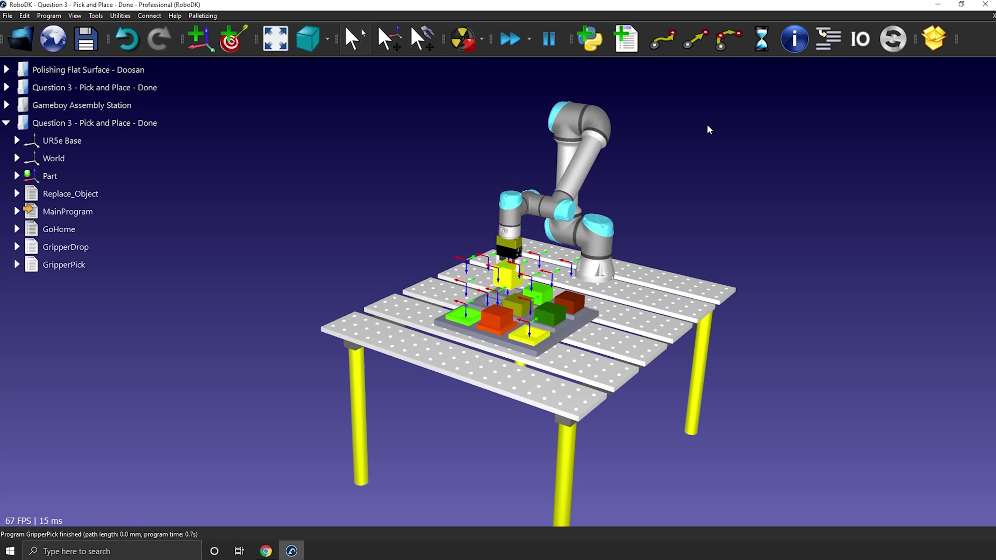